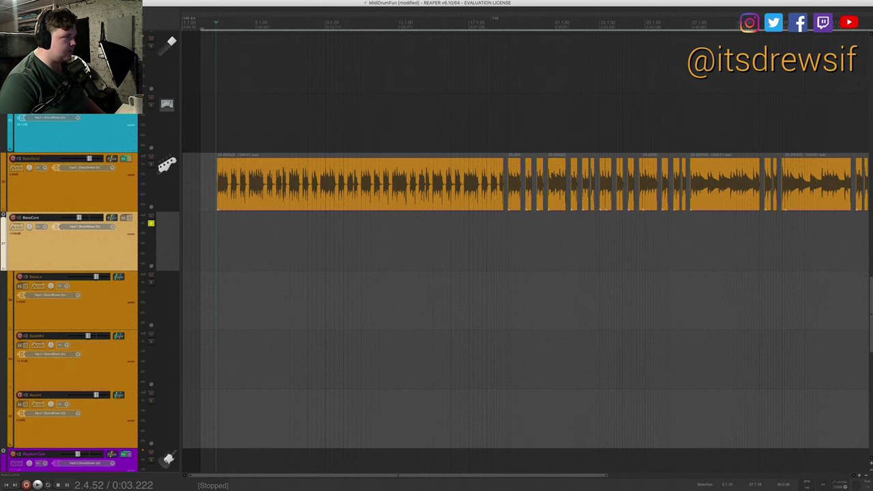
pyautogui.scroll(-1, 494, 190)
pyautogui.click(115, 183)
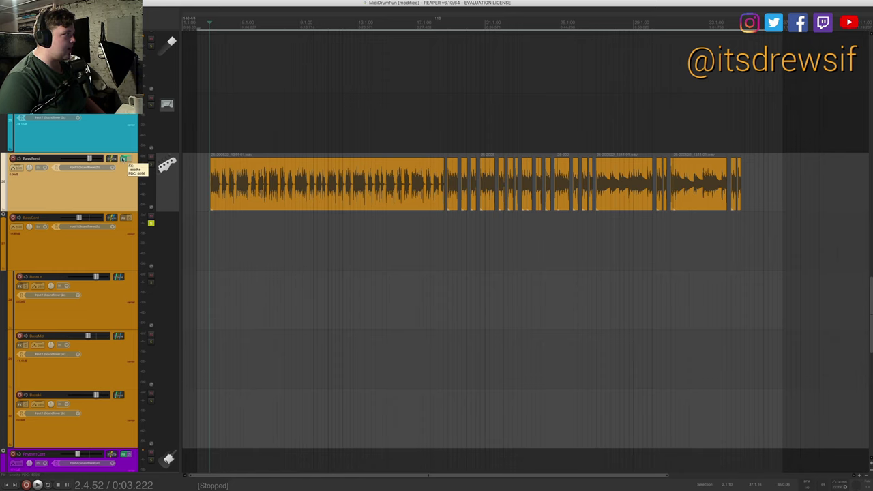
pyautogui.click(123, 159)
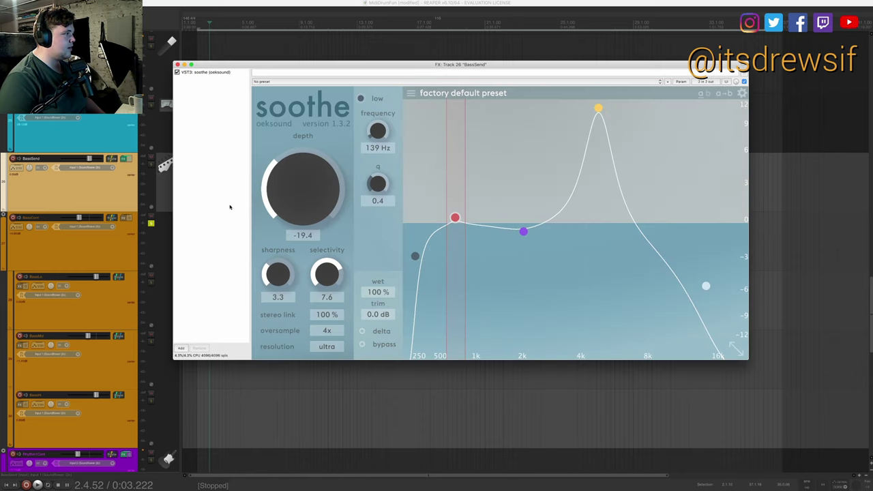
pyautogui.click(151, 167)
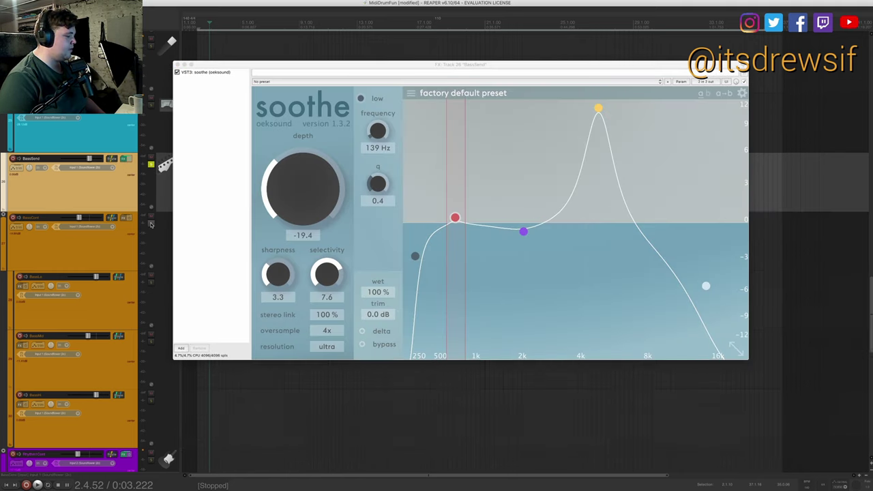
pyautogui.click(179, 297)
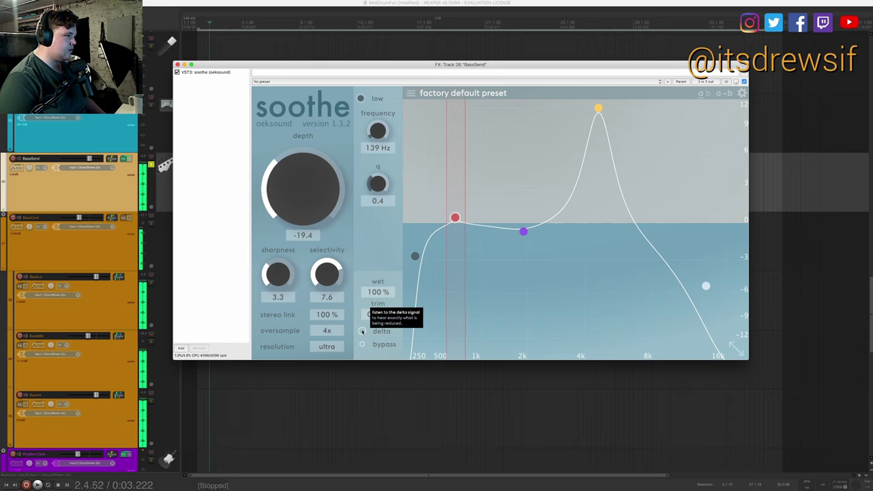
pyautogui.click(363, 332)
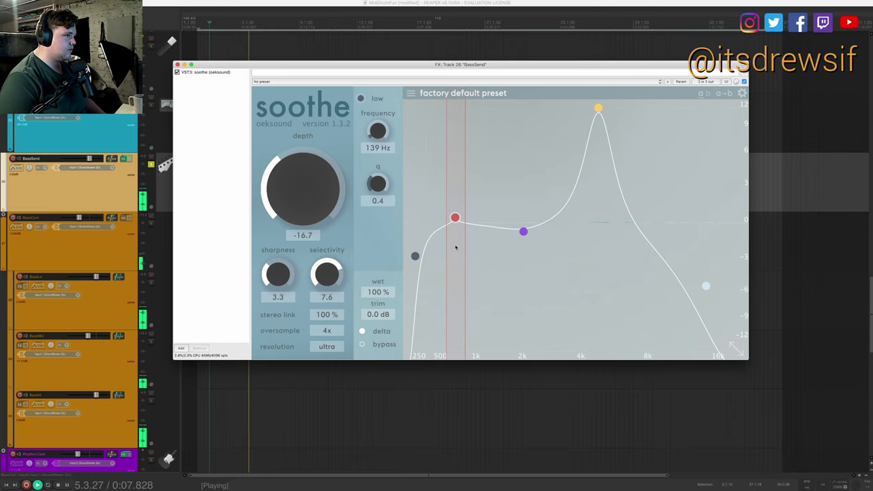
pyautogui.click(362, 331)
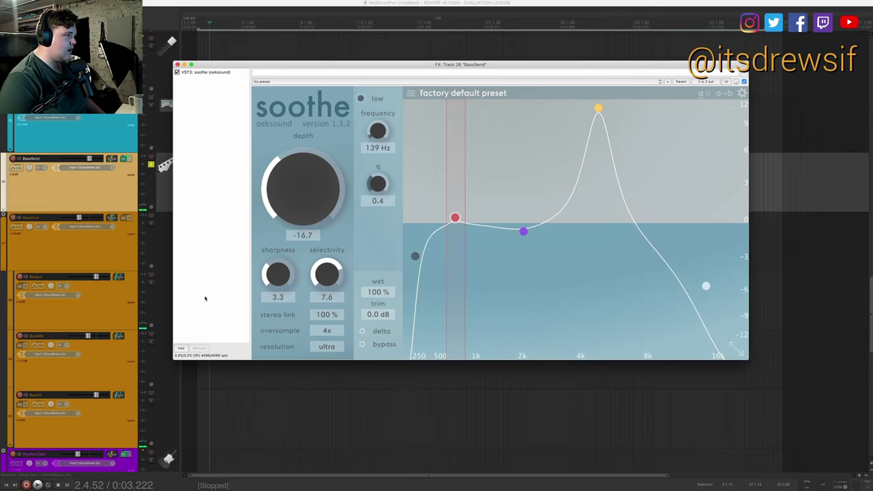
pyautogui.press('Escape')
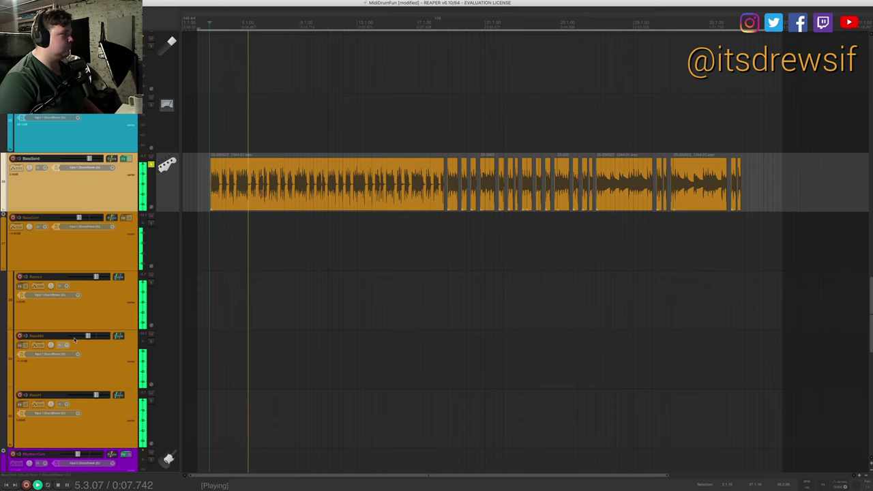
pyautogui.press('space')
pyautogui.click(118, 360)
# - Select the BassLo track and load Soundtoys Decapitator into its FX chain
pyautogui.keyDown('shift'); pyautogui.click(135, 414); pyautogui.keyUp('shift')
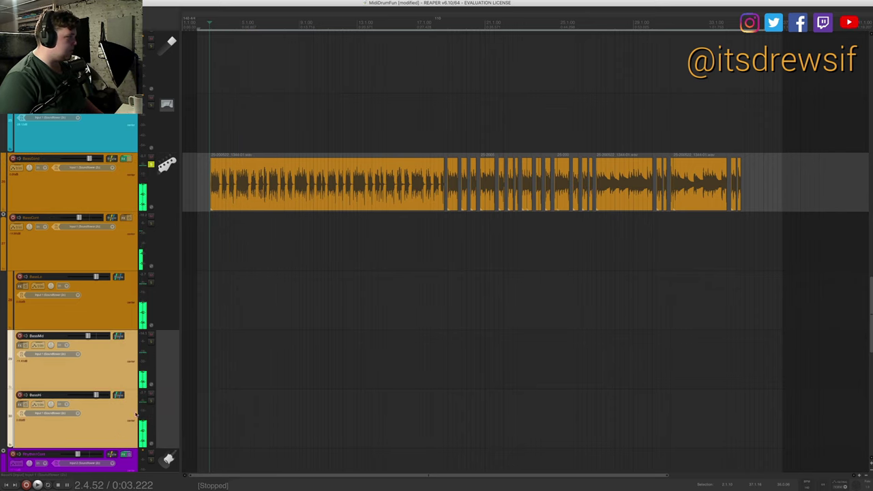
pyautogui.click(111, 316)
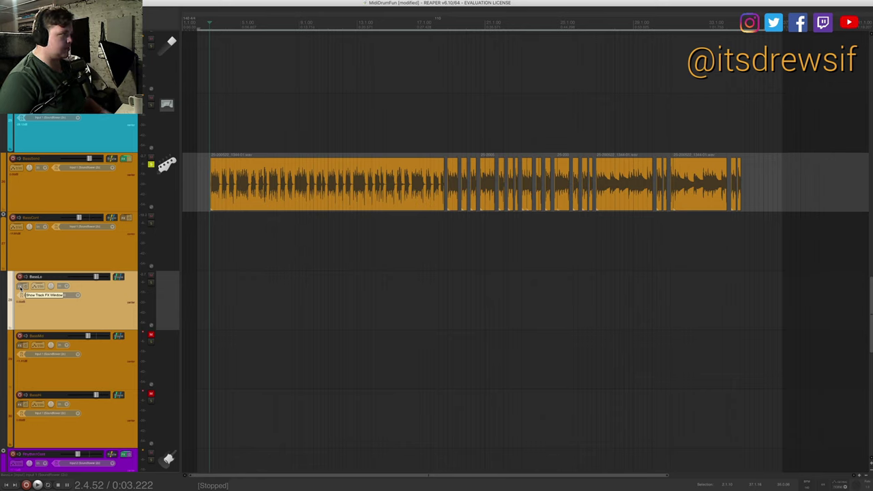
pyautogui.click(22, 287)
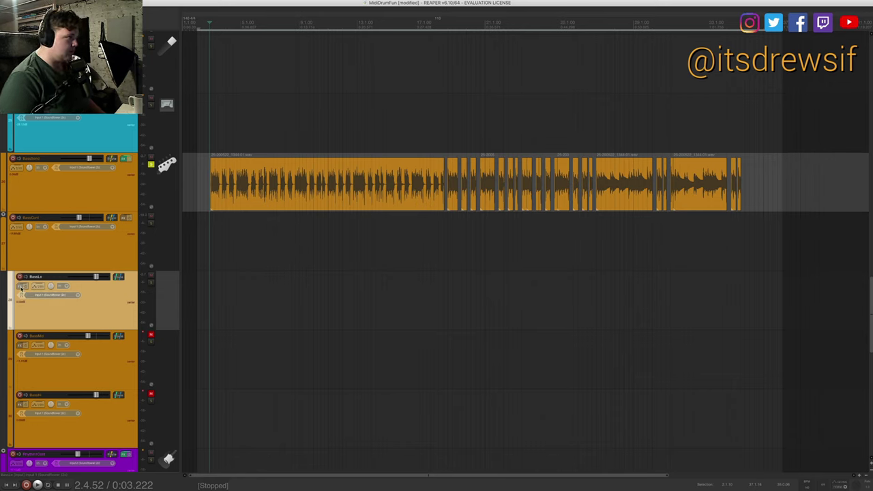
pyautogui.click(22, 286)
pyautogui.write('deca')
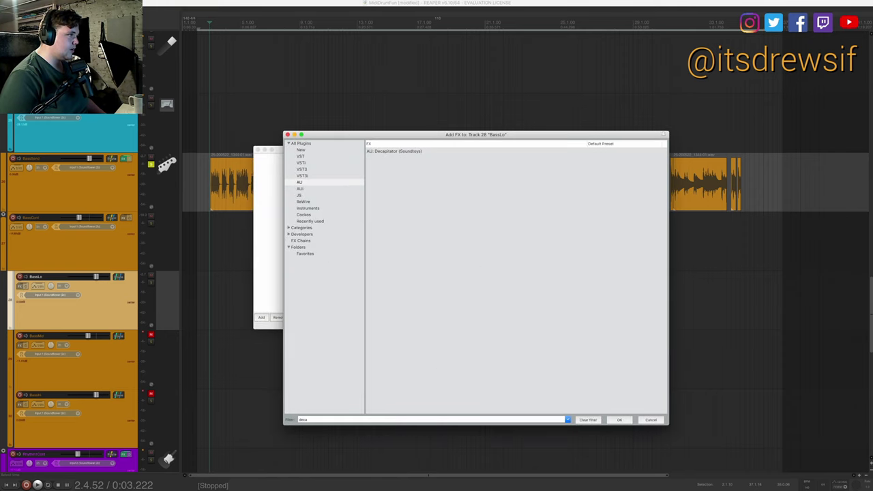
pyautogui.doubleClick(386, 151)
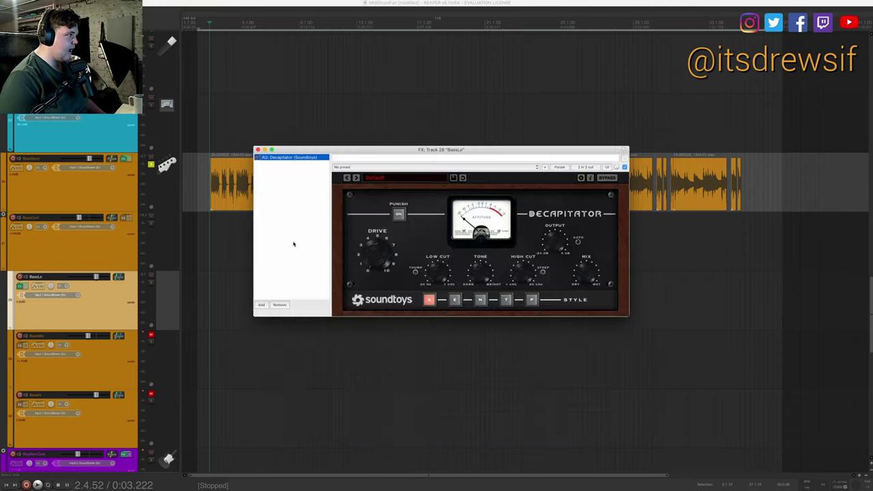
# - Solo BassLo to audition the saturation, and reposition the plugin window
pyautogui.click(151, 282)
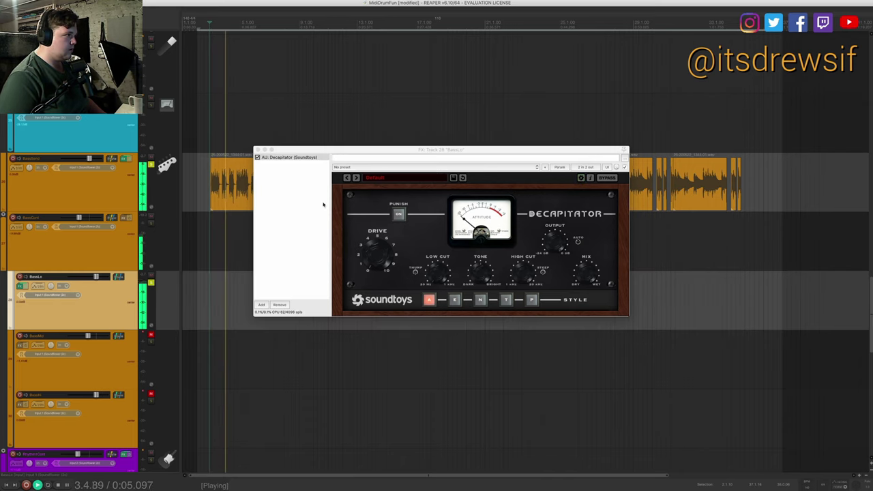
pyautogui.press('space')
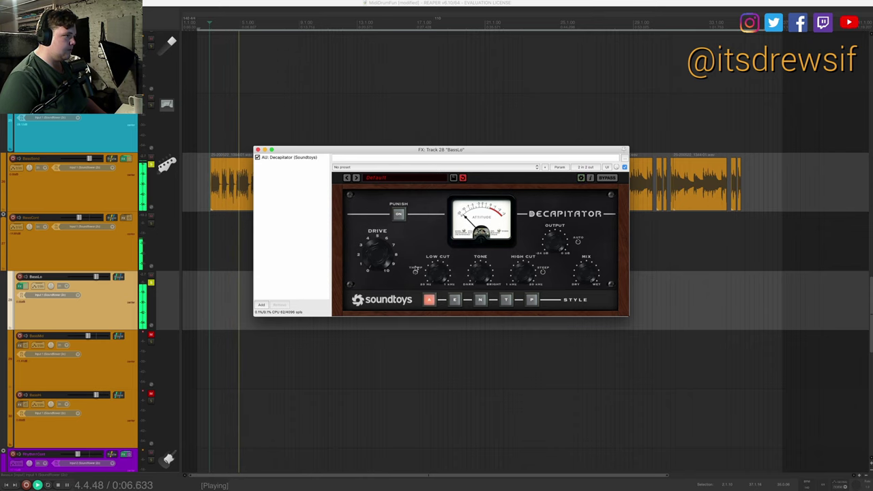
pyautogui.click(335, 150)
pyautogui.moveTo(334, 151); pyautogui.dragTo(370, 130)
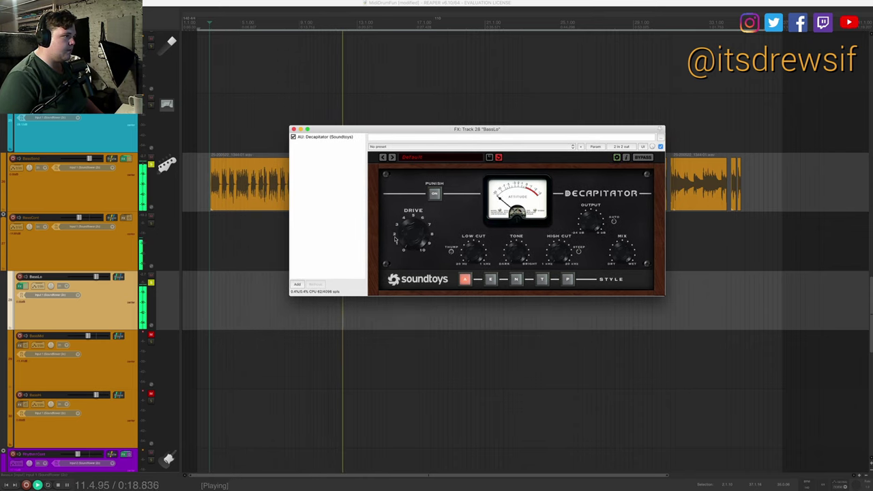
# - Add FabFilter Pro-Q after Decapitator on BassLo, filtering the browser for 'pro'
pyautogui.rightClick(347, 207)
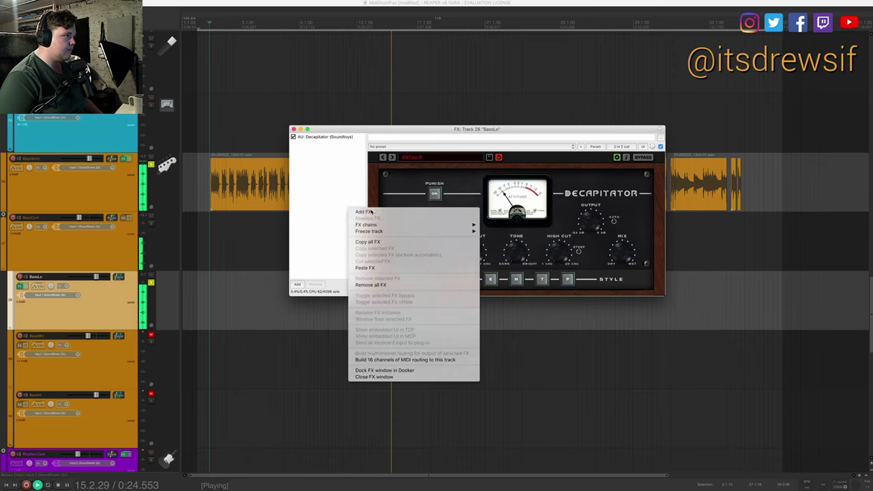
pyautogui.click(352, 211)
pyautogui.write('pro')
pyautogui.press('Down')
pyautogui.press('Down')
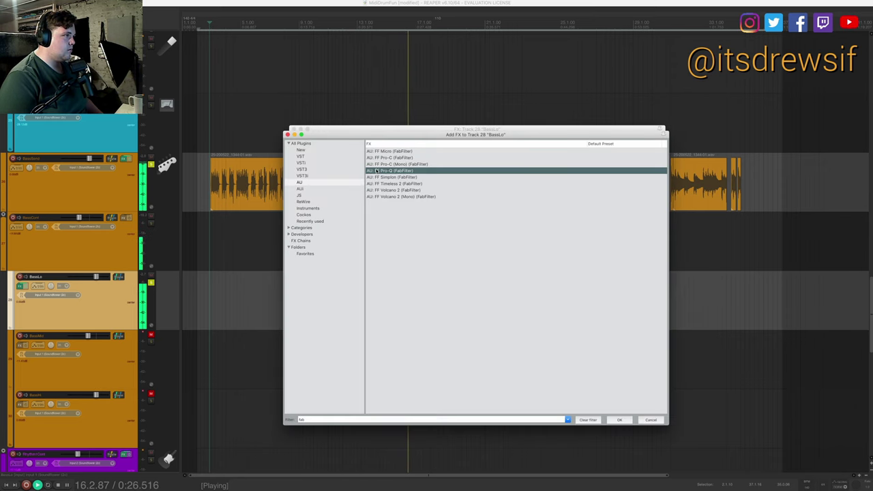
pyautogui.press('Return')
# - Show Pro-Q's post-EQ analyzer and add a high-cut band, raising its frequency
pyautogui.click(559, 304)
pyautogui.click(566, 327)
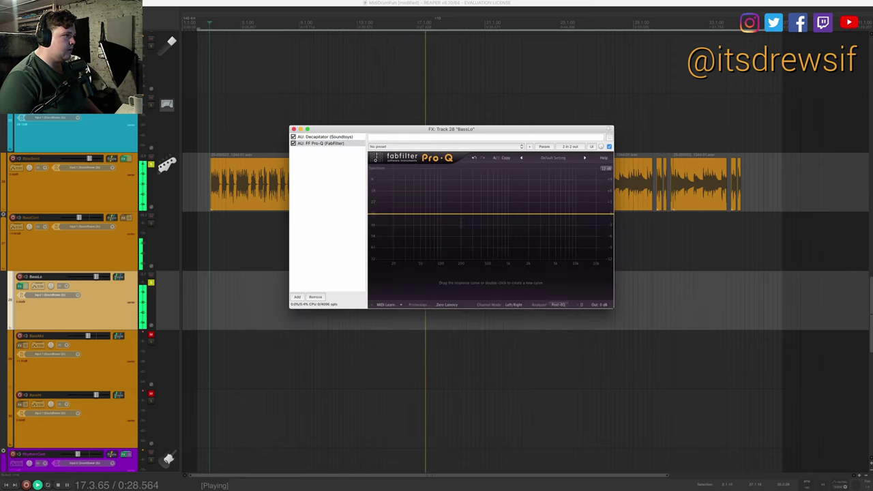
pyautogui.doubleClick(459, 214)
pyautogui.click(428, 281)
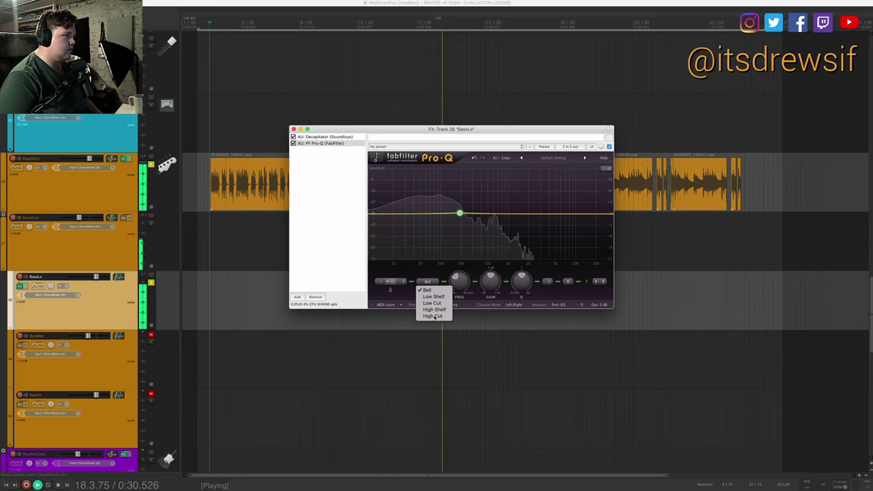
pyautogui.click(432, 303)
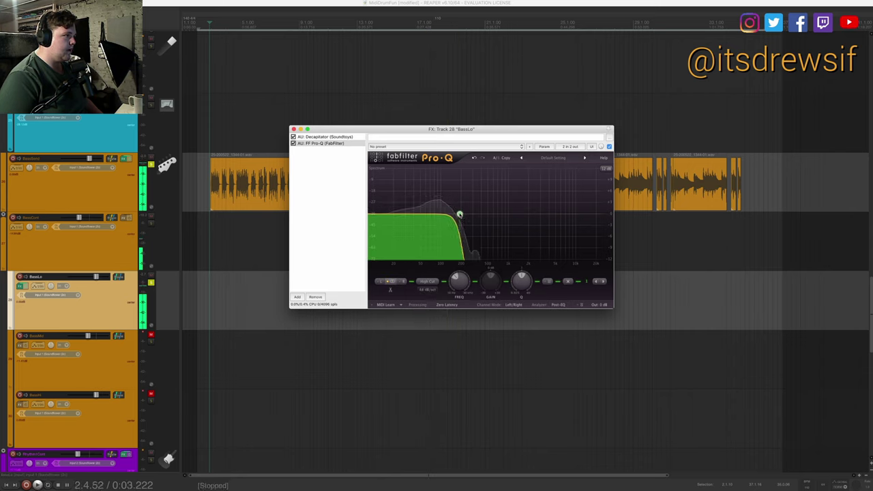
pyautogui.moveTo(465, 218); pyautogui.dragTo(480, 226)
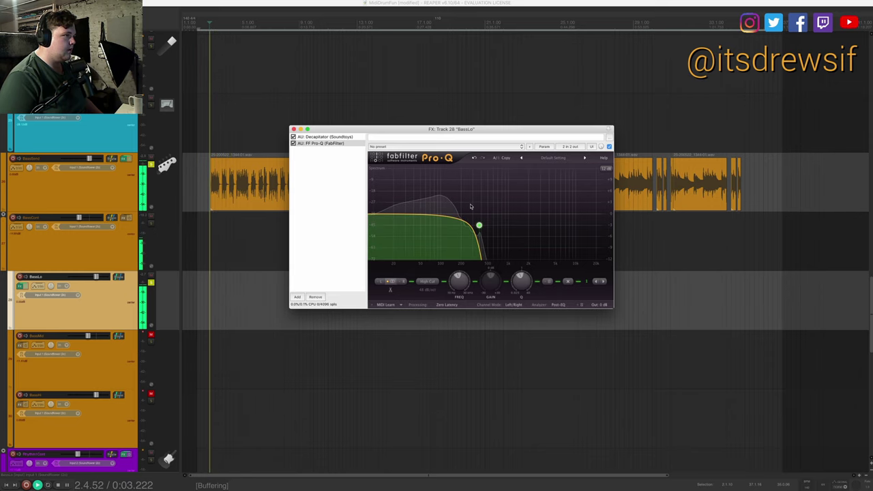
# - Add narrow notch cuts on resonances, including a band near 149 Hz
pyautogui.doubleClick(471, 206)
pyautogui.moveTo(471, 203)
pyautogui.mouseDown()
pyautogui.moveTo(476, 174)
pyautogui.moveTo(478, 194)
pyautogui.mouseUp()
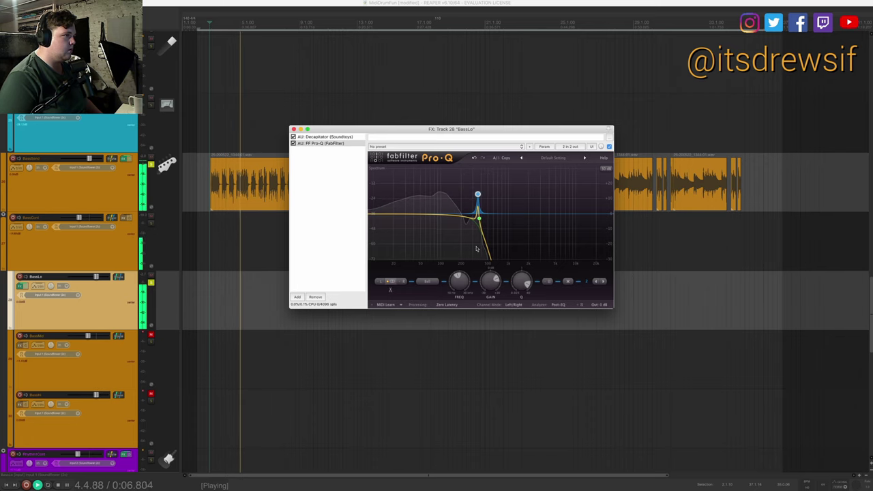
pyautogui.moveTo(477, 195); pyautogui.dragTo(477, 237)
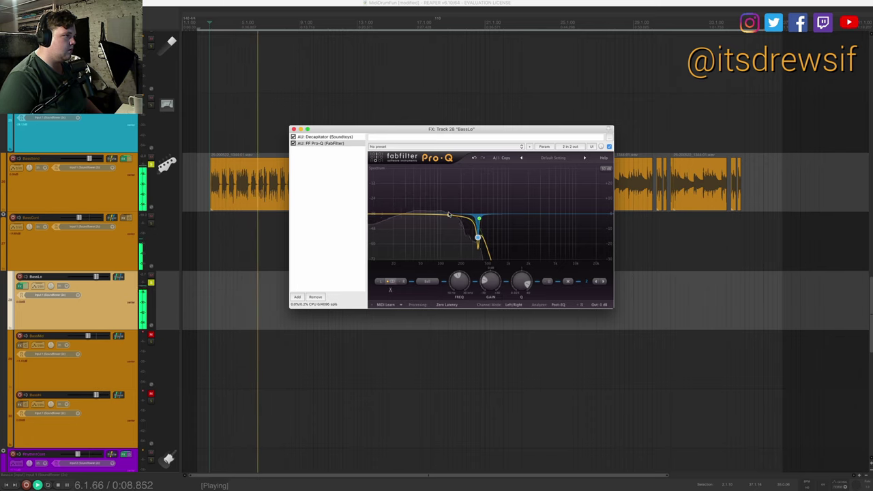
pyautogui.doubleClick(452, 204)
pyautogui.moveTo(452, 201)
pyautogui.mouseDown()
pyautogui.moveTo(457, 170)
pyautogui.moveTo(469, 202)
pyautogui.mouseUp()
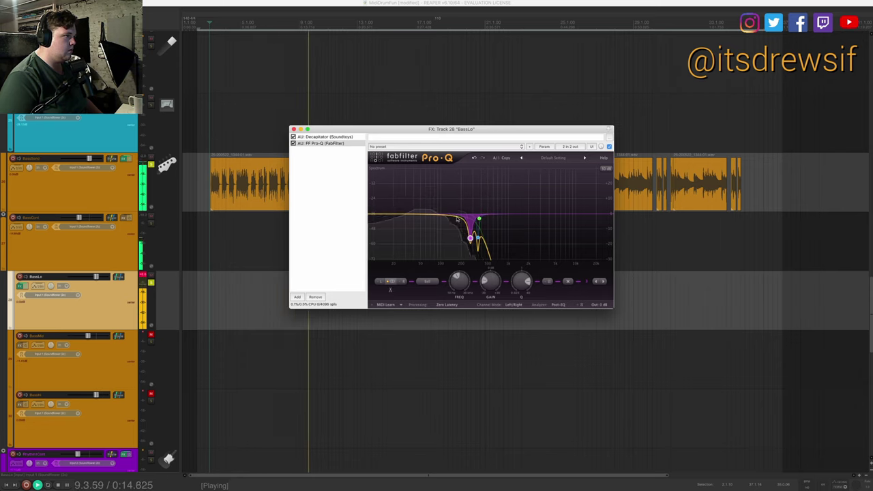
pyautogui.doubleClick(452, 206)
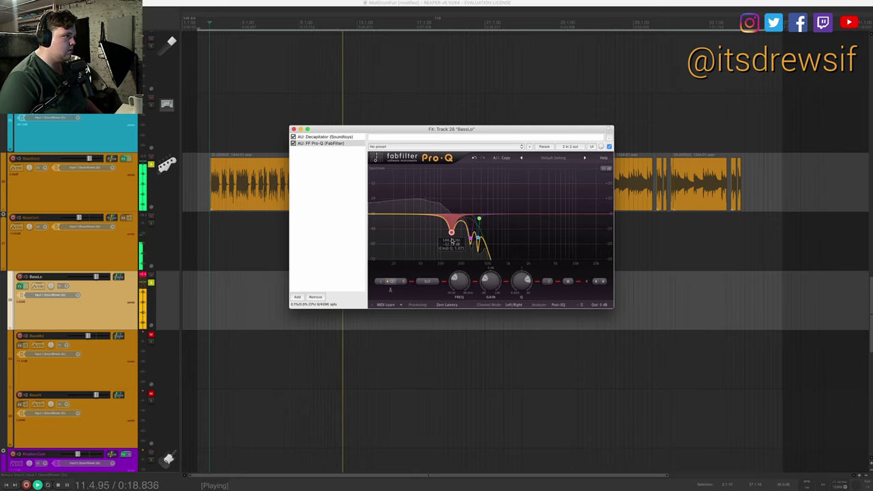
# - Make the first band a steep low cut, raise it slightly, and close the FX window
pyautogui.click(428, 282)
pyautogui.click(427, 294)
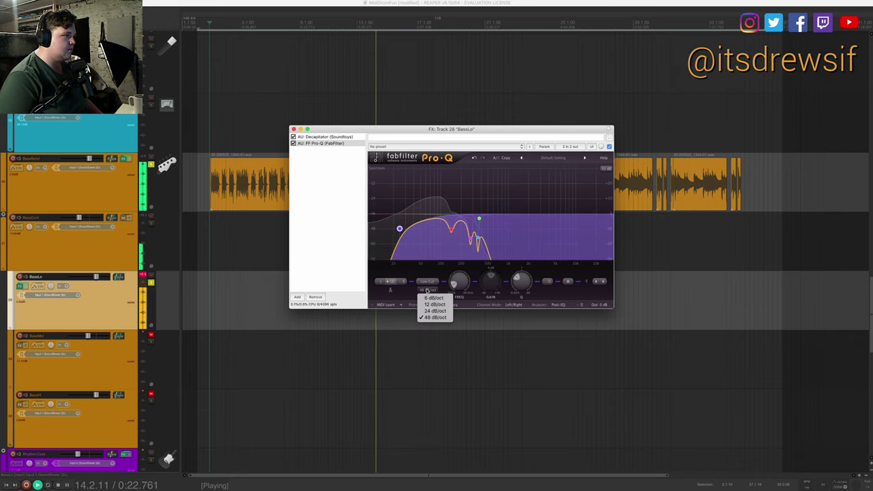
pyautogui.moveTo(400, 228); pyautogui.dragTo(413, 221)
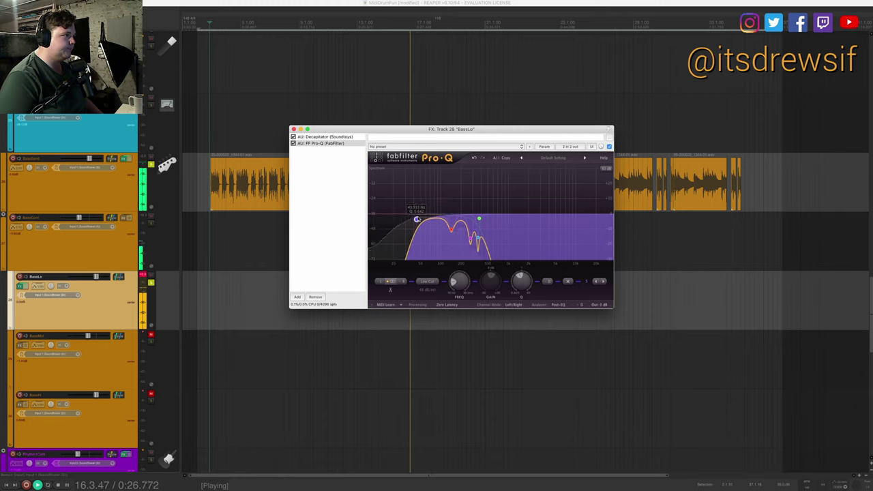
pyautogui.click(293, 129)
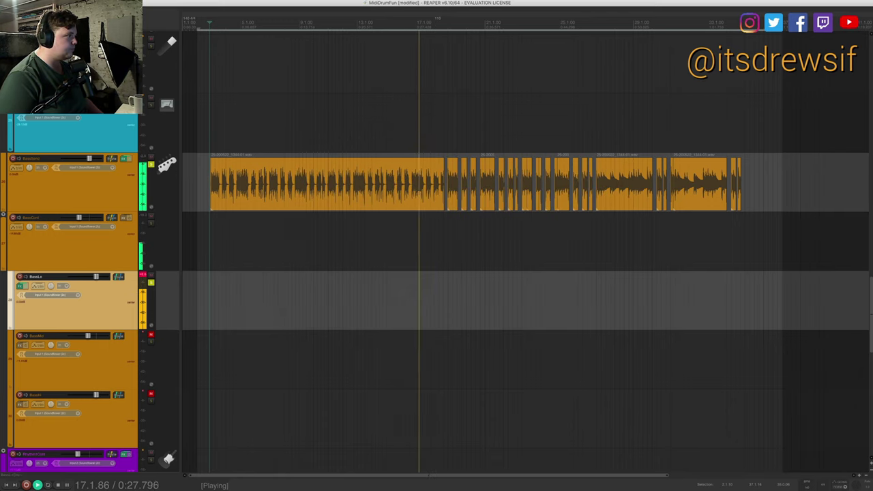
# - Unsolo BassLo and add Decapitator to the BassHi track, filtering for 'ecap'
pyautogui.click(151, 284)
pyautogui.click(115, 379)
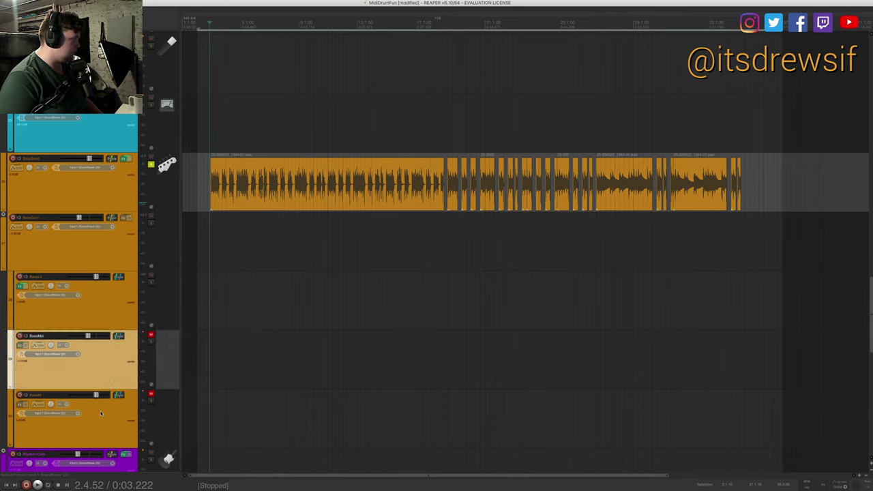
pyautogui.click(161, 388)
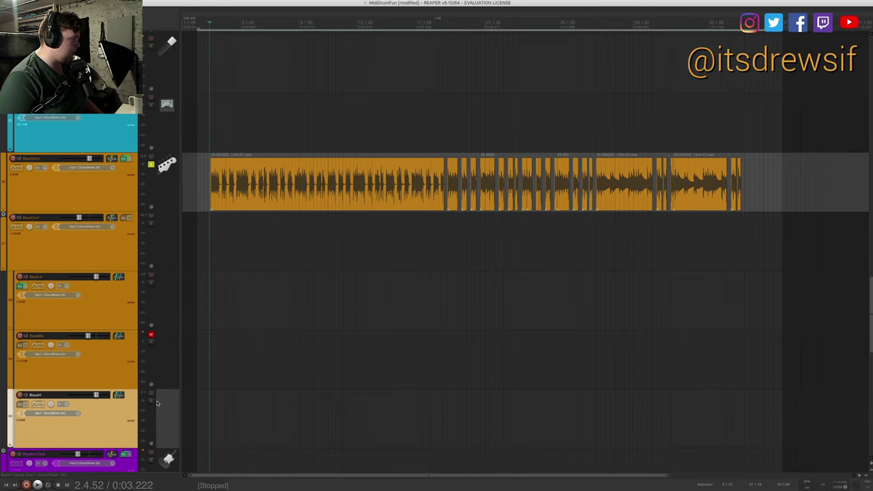
pyautogui.press('space')
pyautogui.click(19, 405)
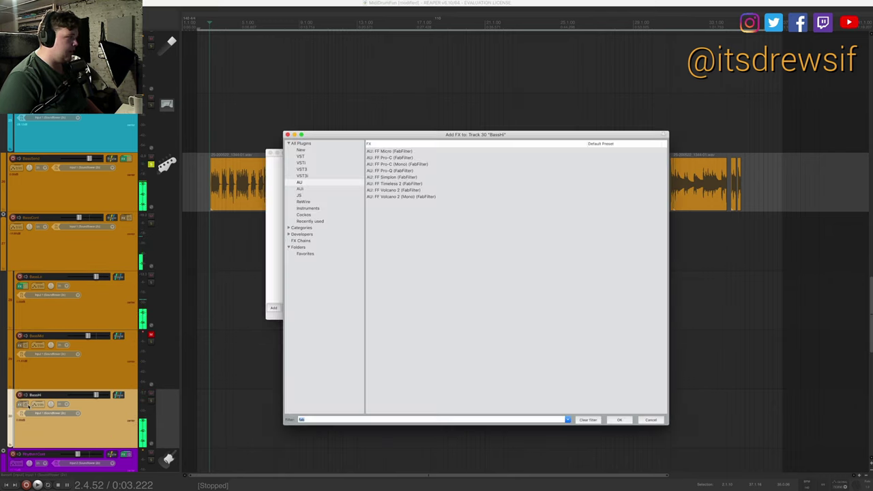
pyautogui.write('ecap')
pyautogui.press('Return')
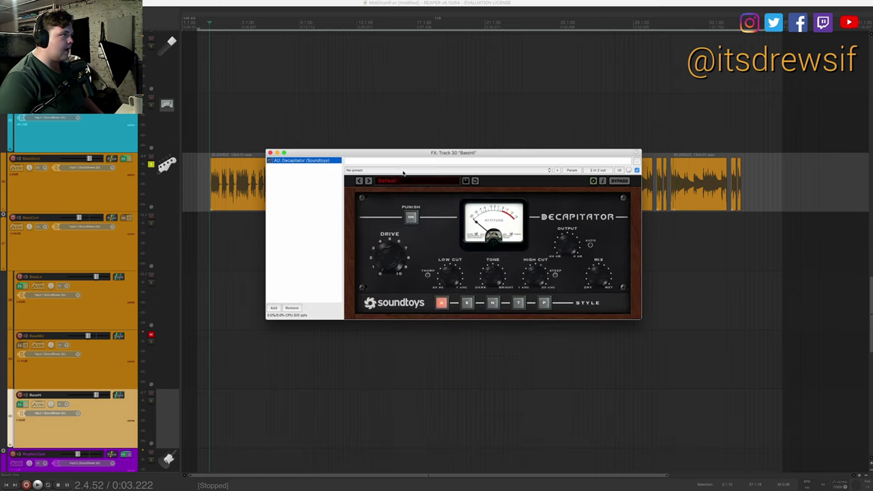
pyautogui.moveTo(404, 135)
pyautogui.mouseDown()
pyautogui.moveTo(419, 114)
pyautogui.moveTo(402, 92)
pyautogui.mouseUp()
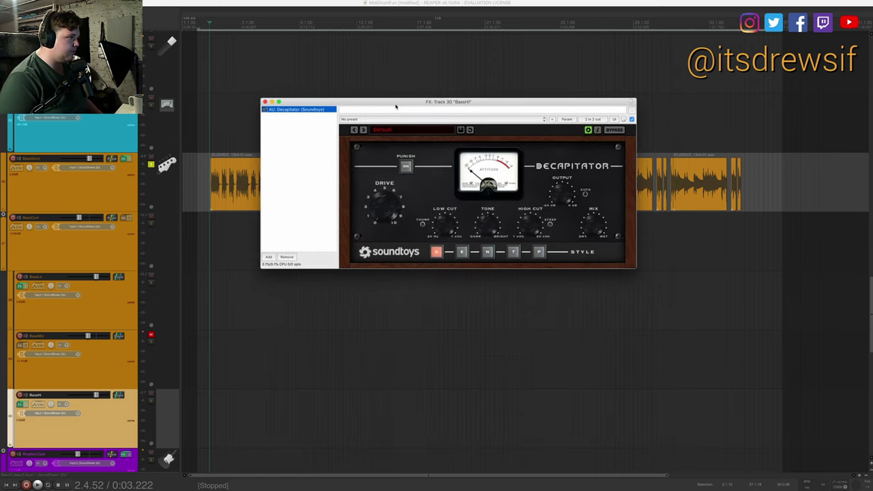
pyautogui.moveTo(464, 91); pyautogui.dragTo(451, 82)
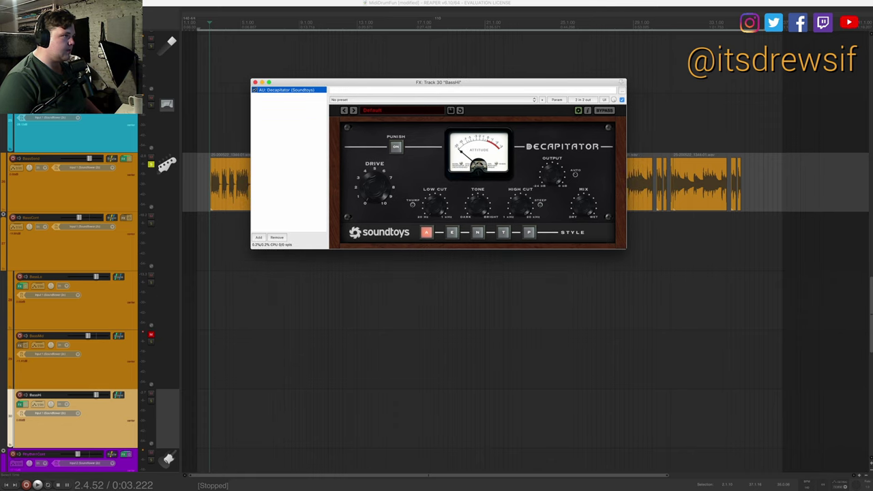
# - Audition Decapitator's N, T, P, E and A styles, settling on T, then stop playback
pyautogui.click(477, 232)
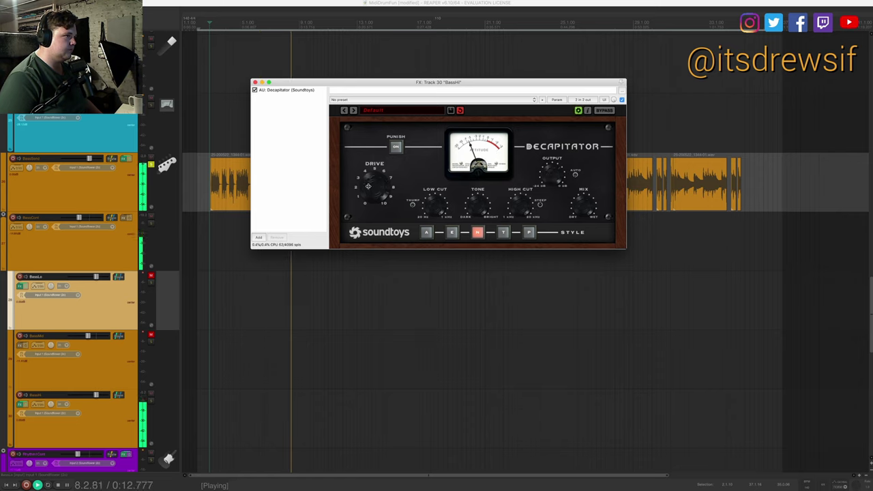
pyautogui.click(504, 232)
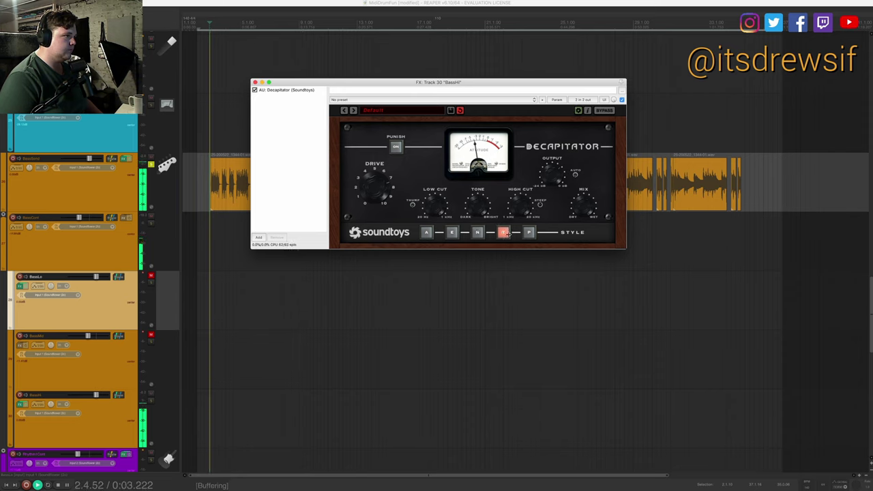
pyautogui.click(530, 232)
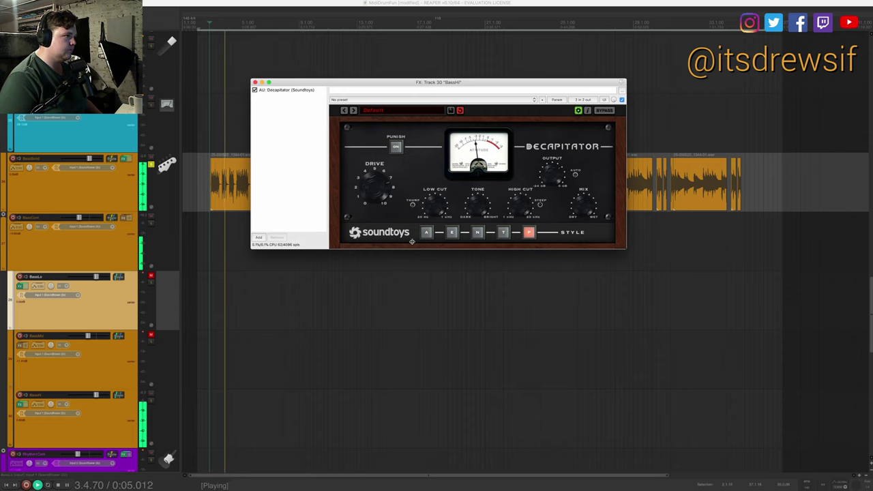
pyautogui.click(451, 232)
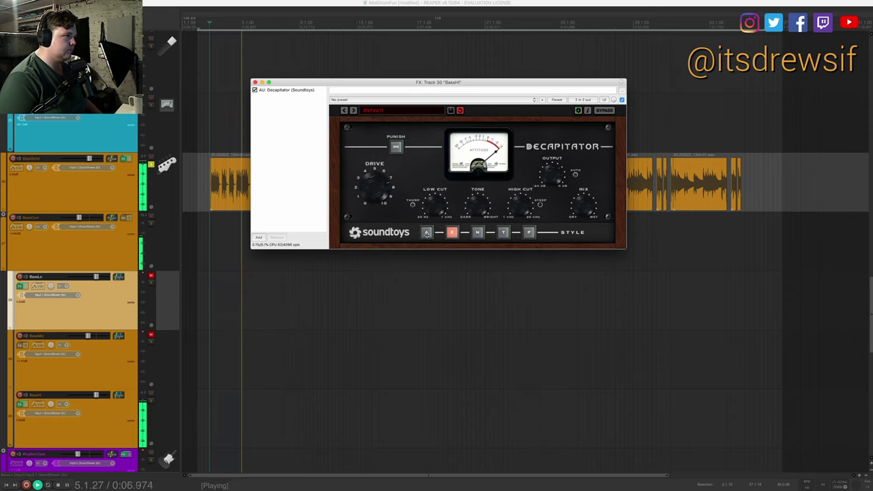
pyautogui.click(426, 233)
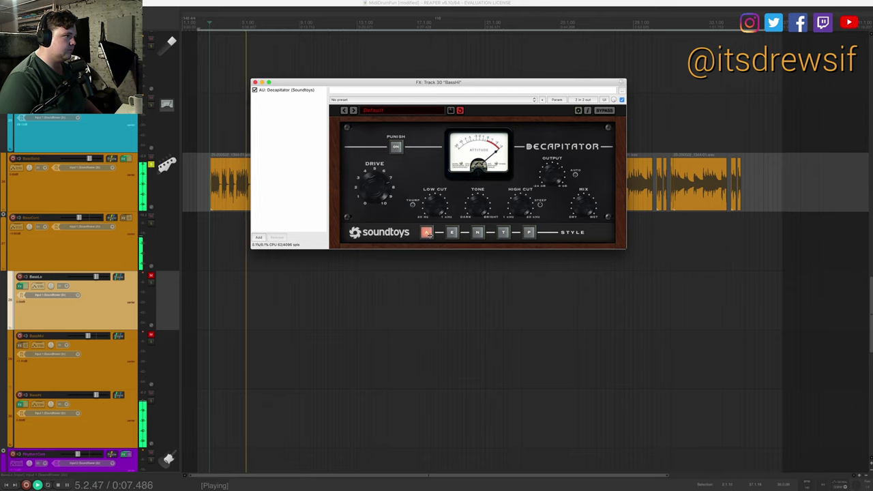
pyautogui.click(503, 233)
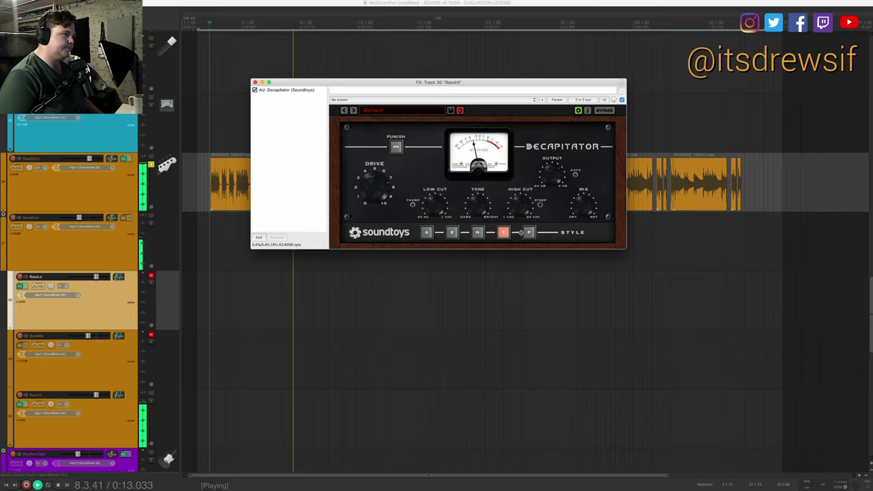
pyautogui.click(529, 233)
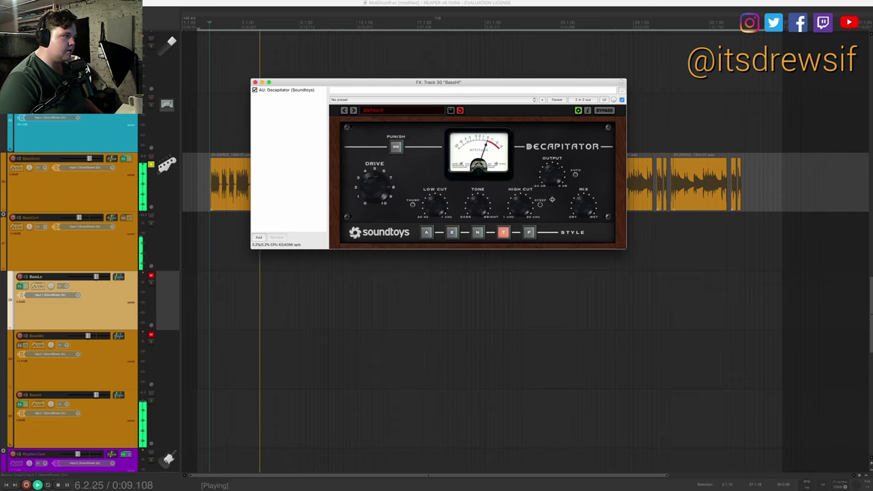
pyautogui.click(146, 288)
pyautogui.press('space')
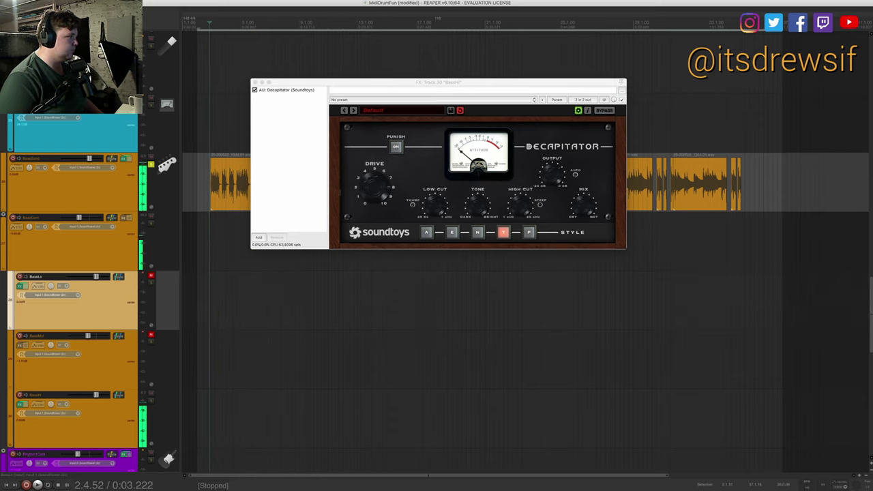
# - Add Pro-Q after Decapitator on BassHi with a low cut near 446 Hz
pyautogui.rightClick(289, 154)
pyautogui.click(294, 157)
pyautogui.write('fab')
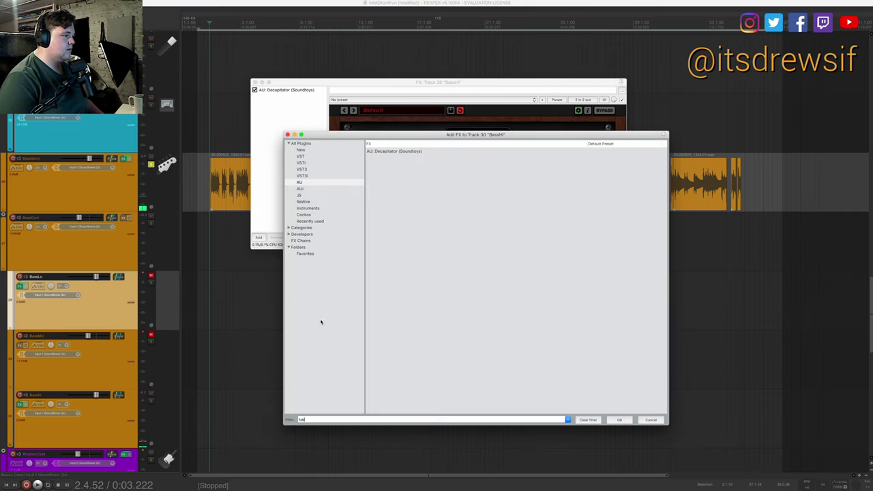
pyautogui.doubleClick(389, 170)
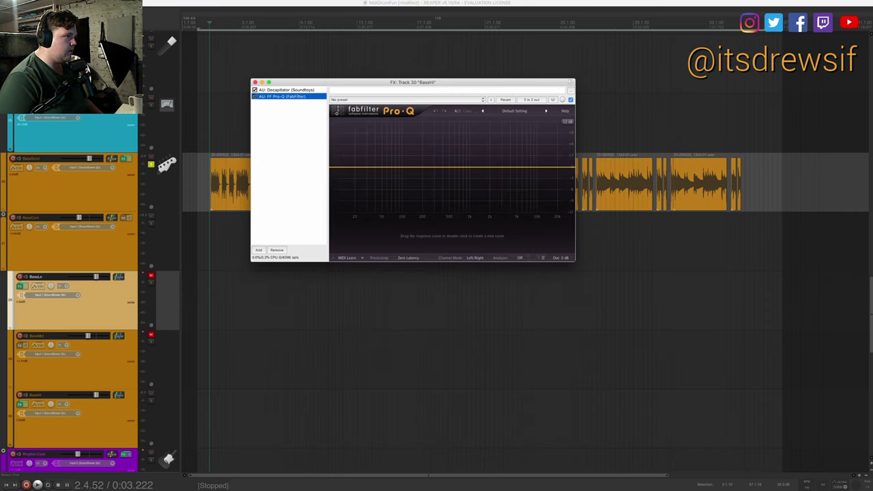
pyautogui.doubleClick(413, 167)
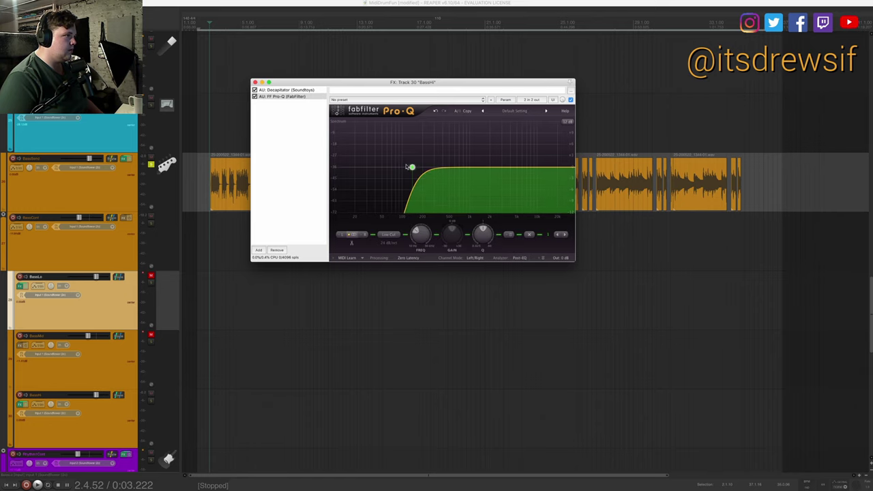
pyautogui.moveTo(410, 167); pyautogui.dragTo(428, 168)
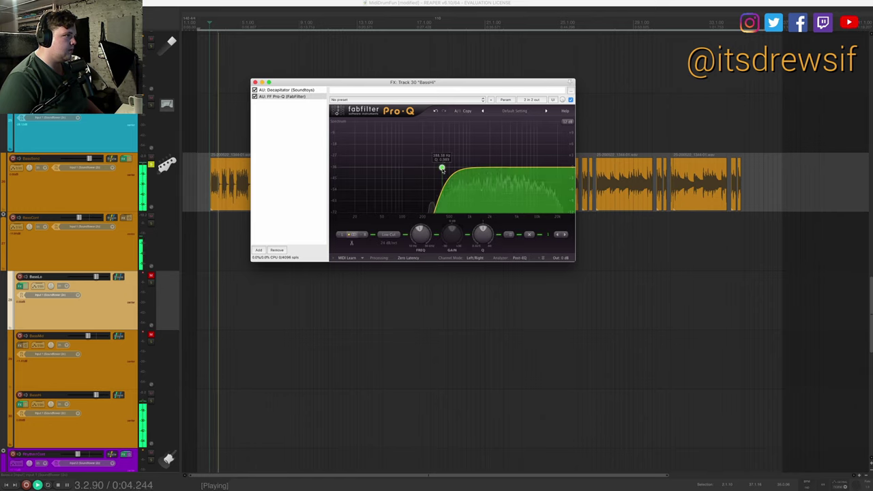
pyautogui.moveTo(443, 168); pyautogui.dragTo(451, 177)
# - Add a high cut at about 9.7 kHz and push the low cut to about 687 Hz
pyautogui.doubleClick(533, 167)
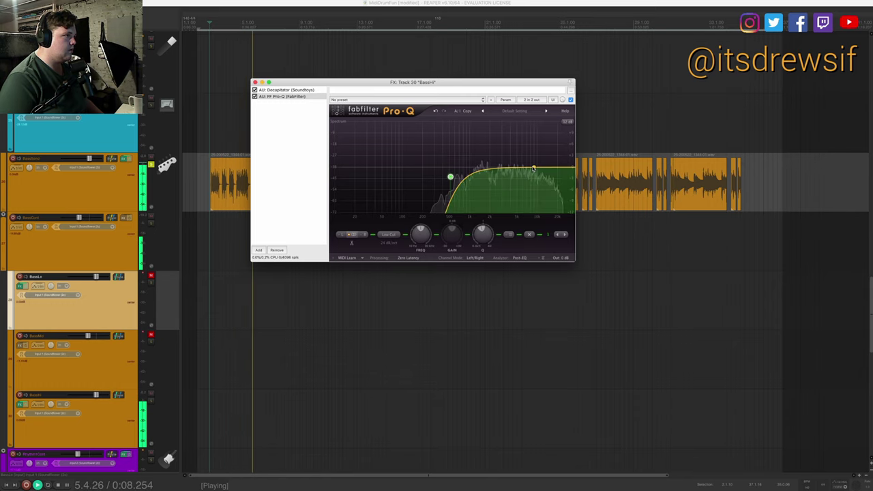
pyautogui.click(387, 235)
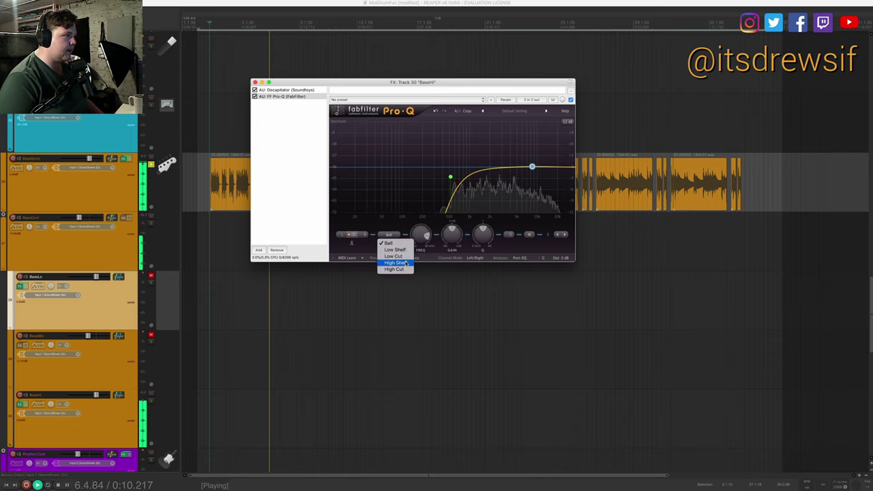
pyautogui.click(399, 266)
pyautogui.moveTo(533, 167); pyautogui.dragTo(537, 172)
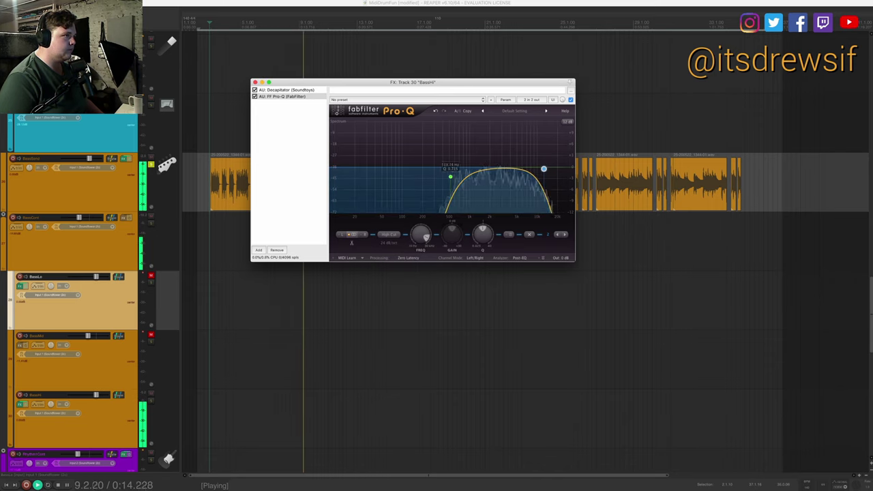
pyautogui.moveTo(450, 177)
pyautogui.mouseDown()
pyautogui.moveTo(461, 179)
pyautogui.moveTo(470, 136)
pyautogui.moveTo(486, 127)
pyautogui.mouseUp()
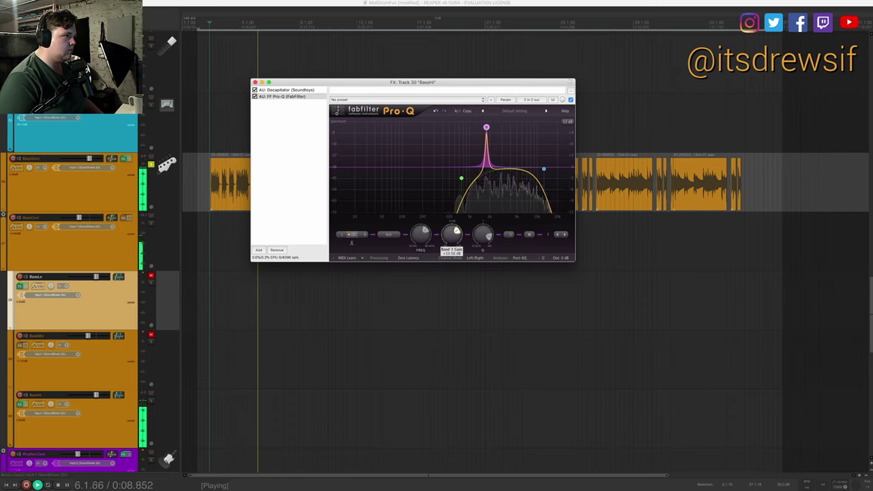
# - Add a deep notch, a 2.2 kHz boost, a 4.5 kHz dip and a +2.6 dB broad boost
pyautogui.moveTo(451, 234); pyautogui.dragTo(451, 259)
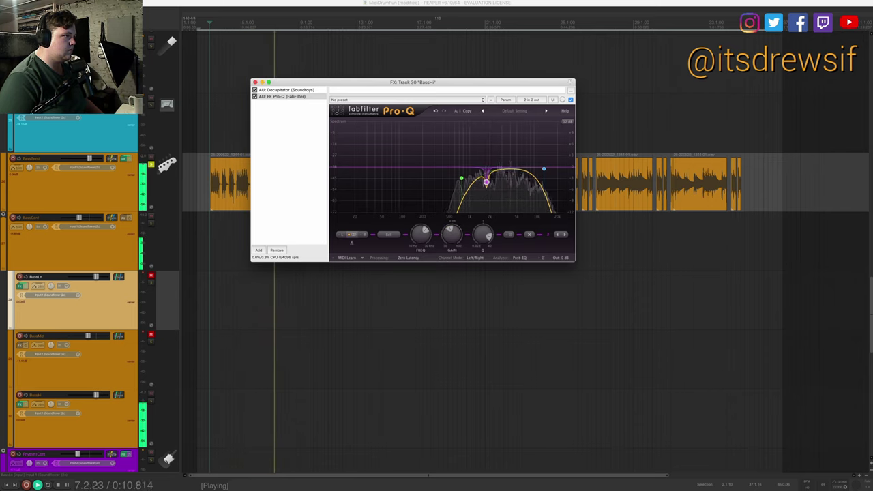
pyautogui.doubleClick(514, 162)
pyautogui.moveTo(512, 161)
pyautogui.mouseDown()
pyautogui.moveTo(499, 141)
pyautogui.moveTo(499, 182)
pyautogui.mouseUp()
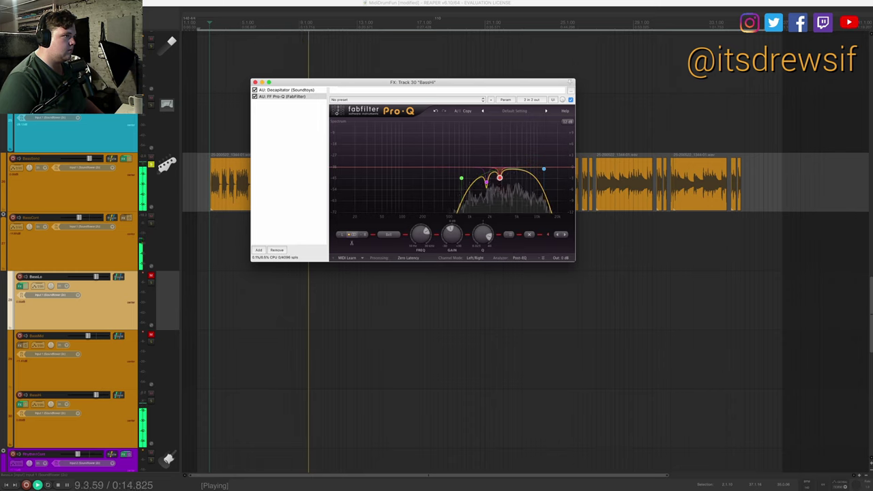
pyautogui.doubleClick(515, 161)
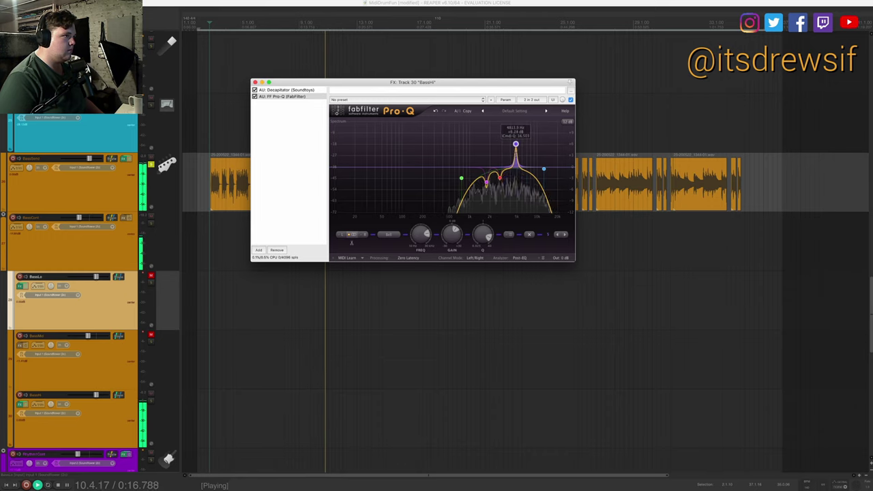
pyautogui.moveTo(516, 144); pyautogui.dragTo(514, 189)
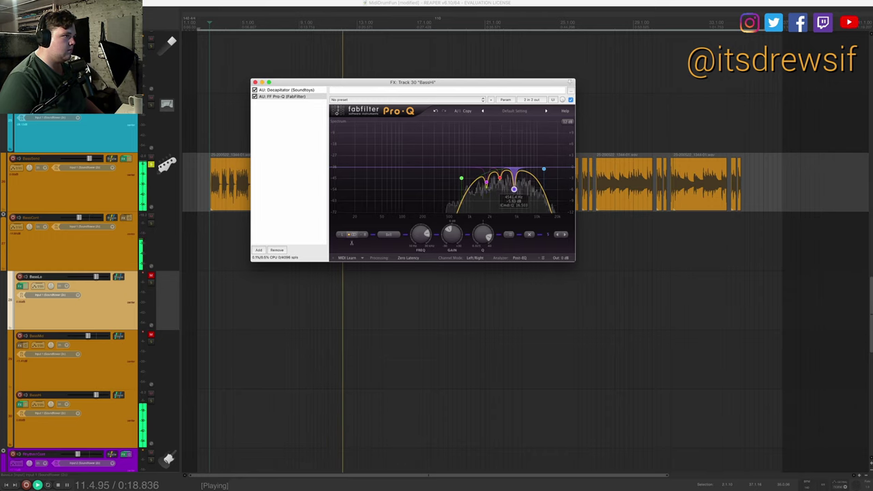
pyautogui.doubleClick(523, 148)
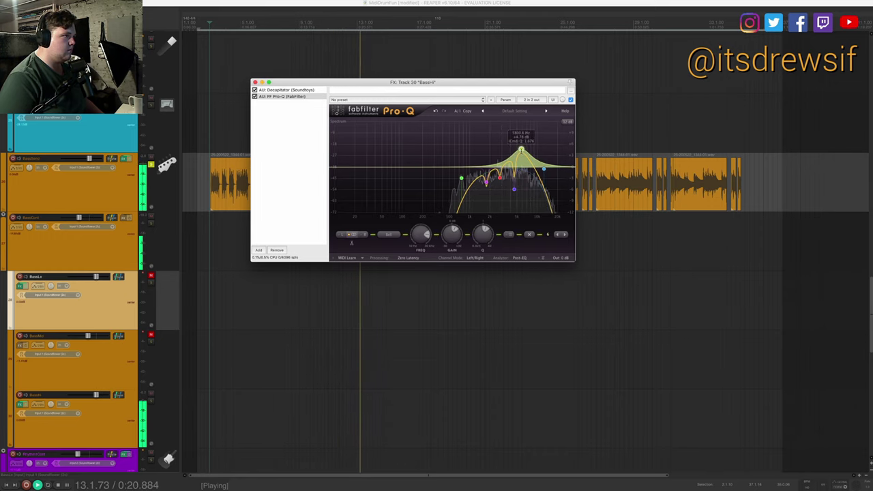
pyautogui.moveTo(522, 149)
pyautogui.mouseDown()
pyautogui.moveTo(513, 151)
pyautogui.moveTo(517, 159)
pyautogui.mouseUp()
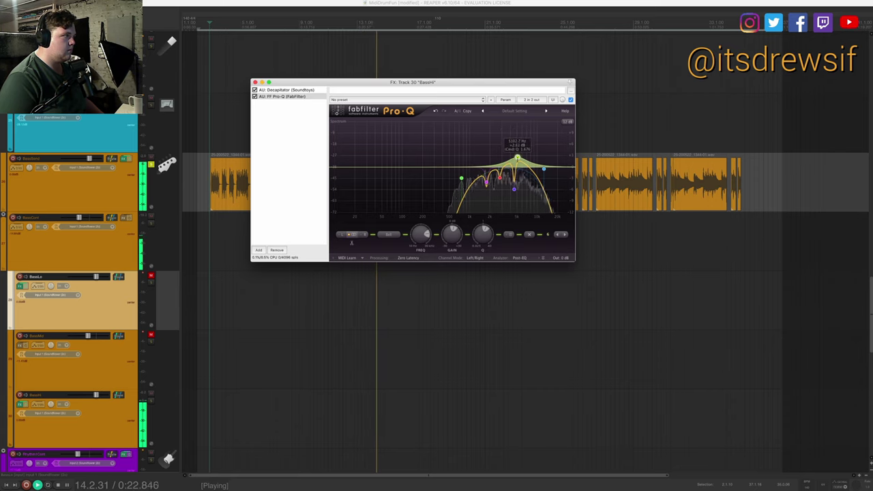
pyautogui.click(220, 269)
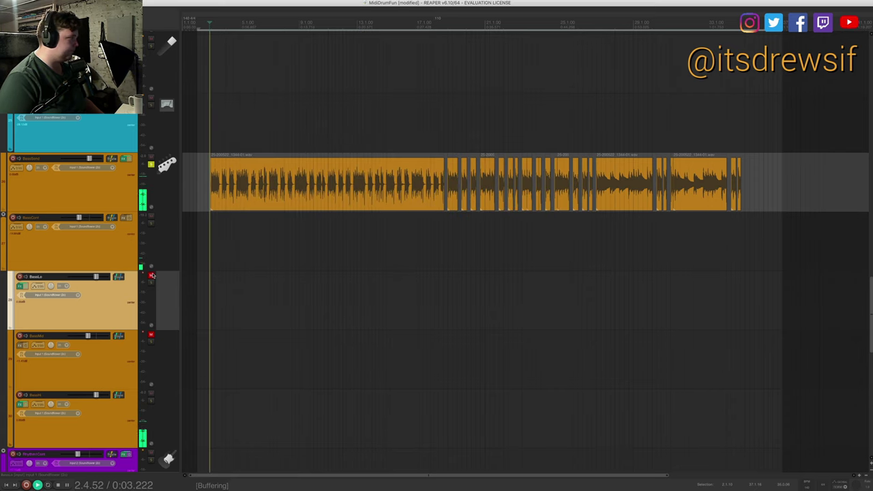
# - Unmute BassLo, stop playback, then unmute BassMid and select it
pyautogui.click(152, 275)
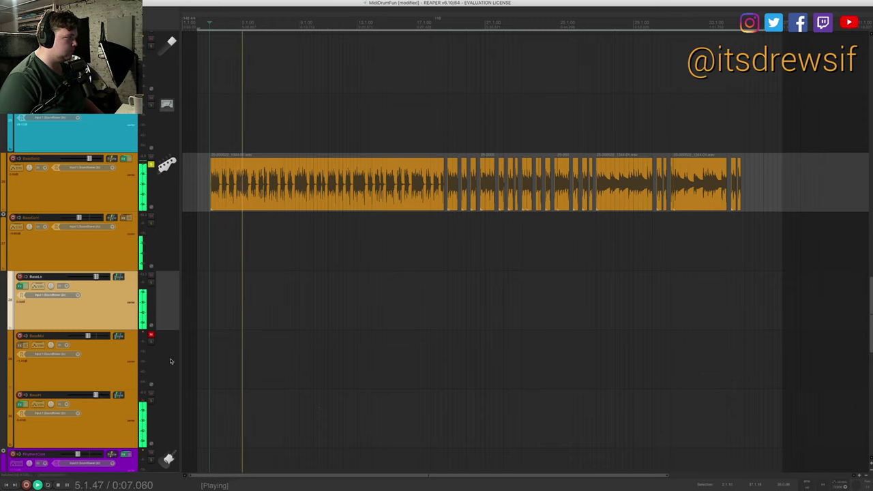
pyautogui.press('space')
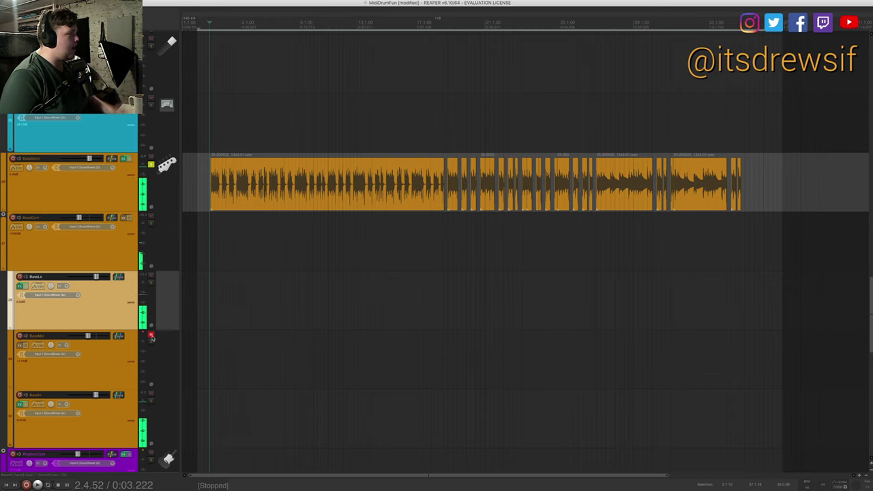
pyautogui.click(152, 335)
pyautogui.click(8, 344)
# - Add Decapitator to BassMid and mute BassLo and BassHi to hear it alone
pyautogui.click(22, 346)
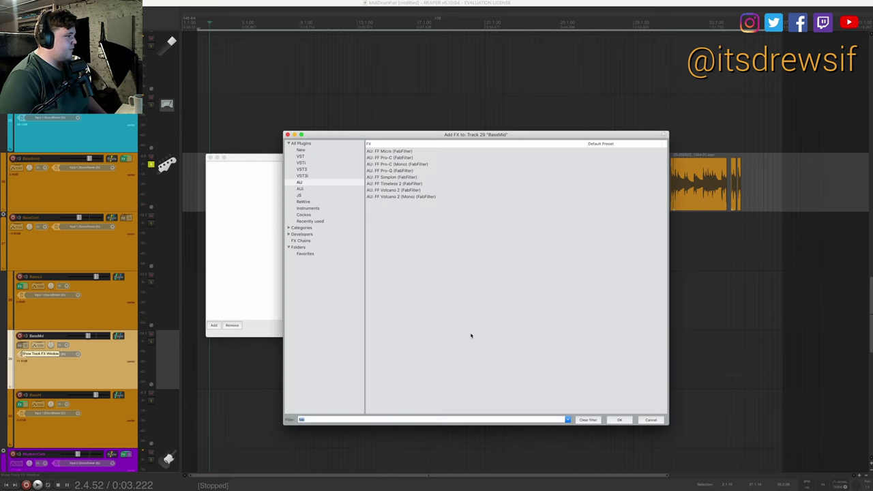
pyautogui.write('decap')
pyautogui.press('Return')
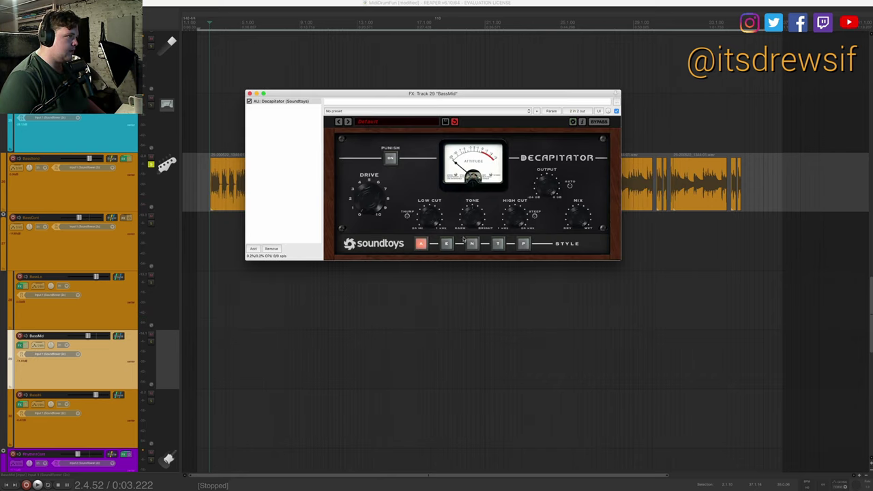
pyautogui.click(170, 330)
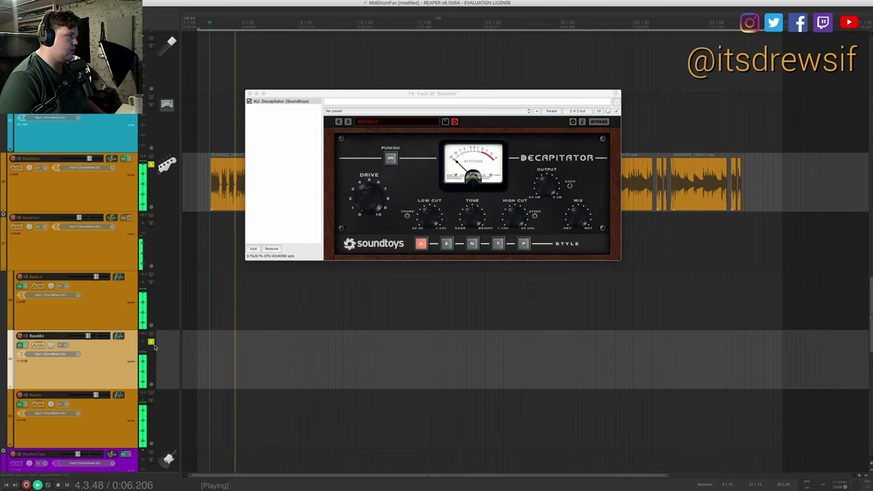
pyautogui.click(151, 276)
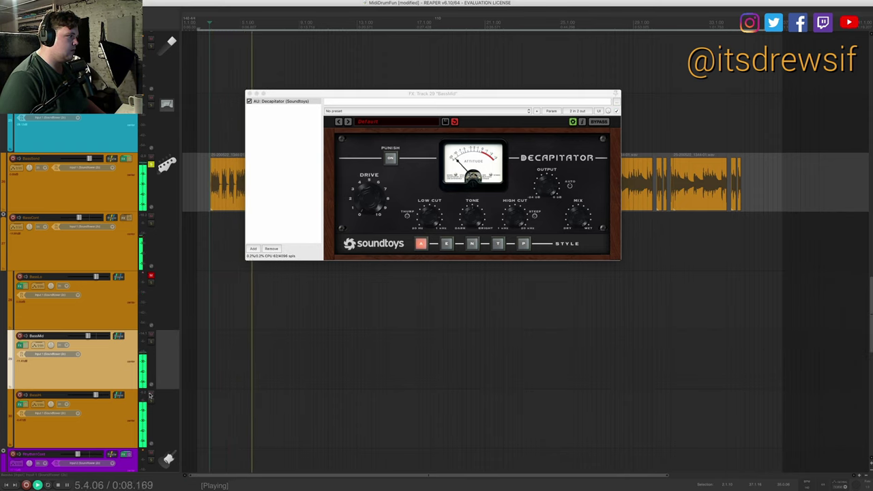
pyautogui.click(150, 394)
pyautogui.click(151, 223)
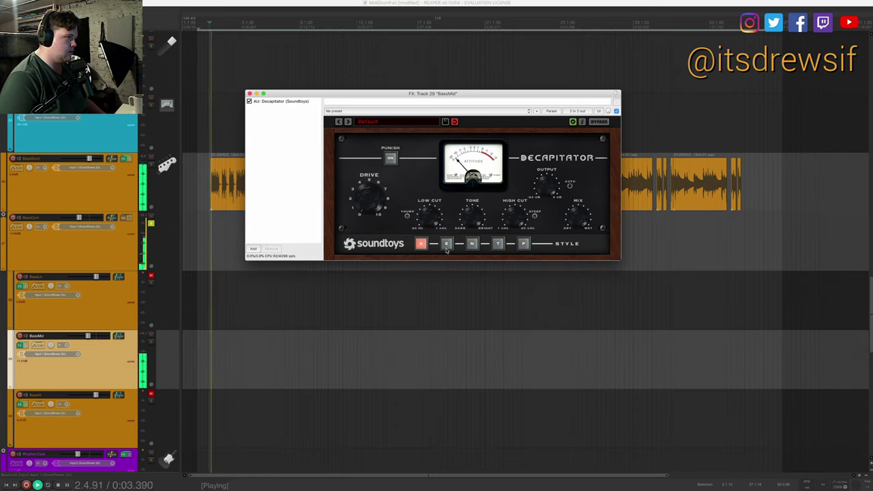
# - Enable Punch and audition the E and N styles, settling on N
pyautogui.click(447, 244)
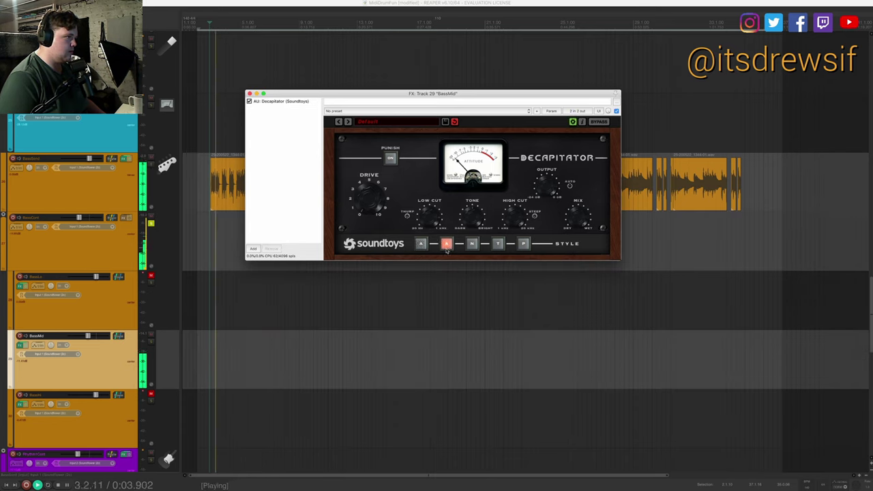
pyautogui.click(390, 158)
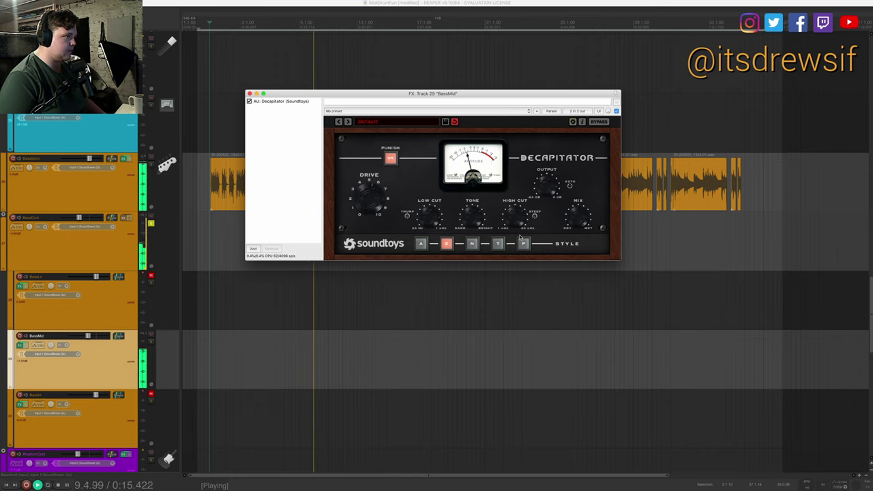
pyautogui.click(472, 244)
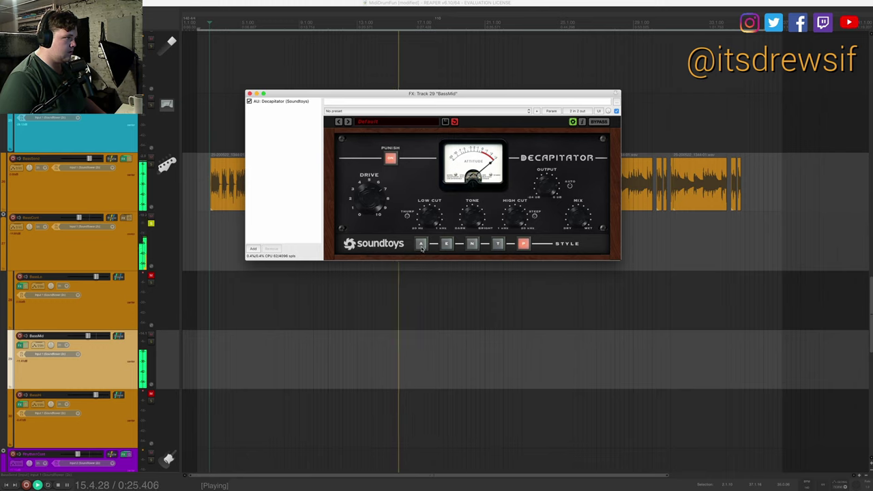
pyautogui.click(447, 244)
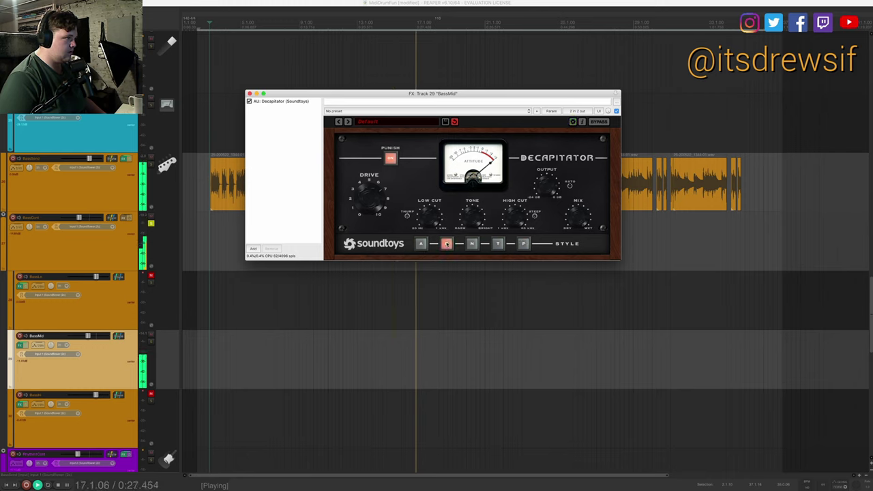
pyautogui.click(472, 244)
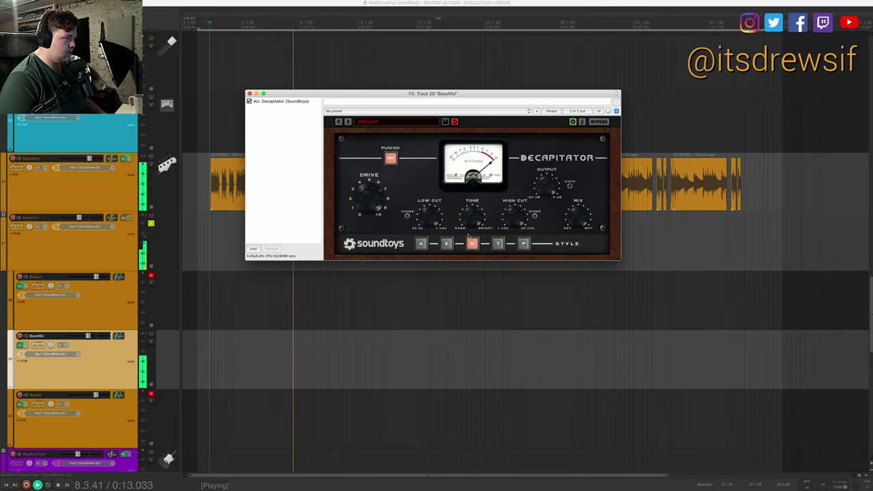
pyautogui.press('space')
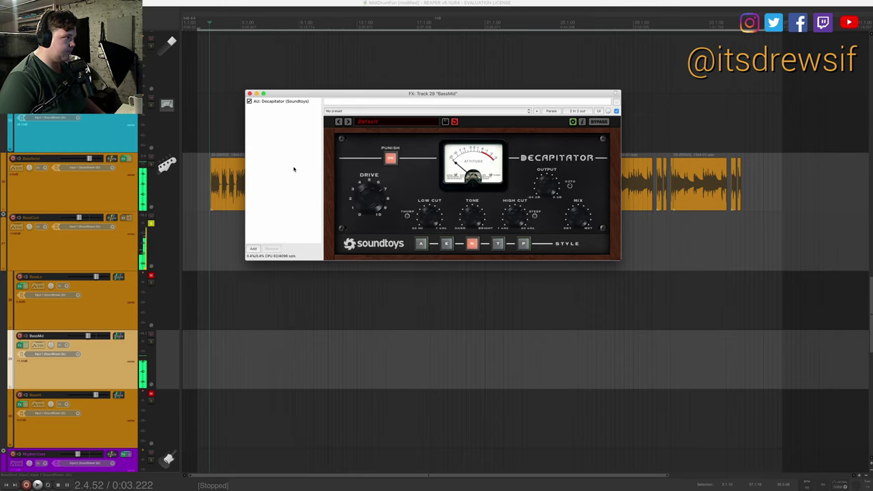
pyautogui.rightClick(286, 168)
# - Add Pro-Q after Decapitator on BassMid and show the pre-EQ analyzer
pyautogui.click(307, 176)
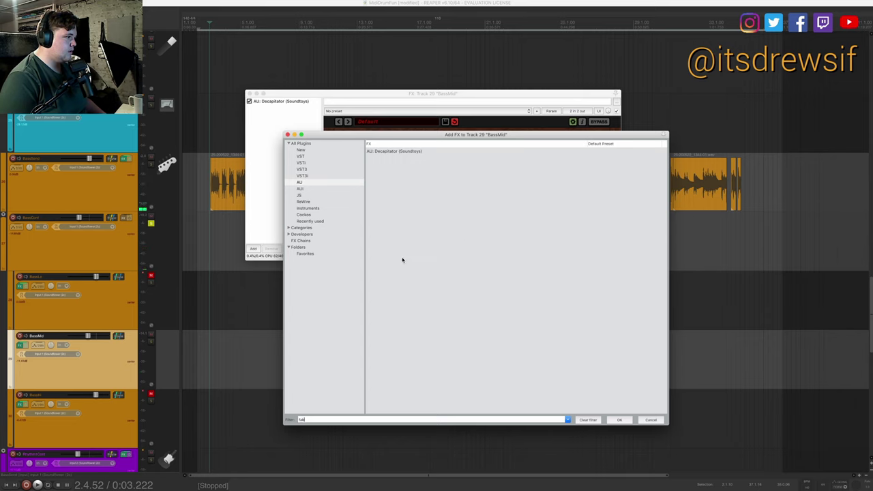
pyautogui.click(379, 171)
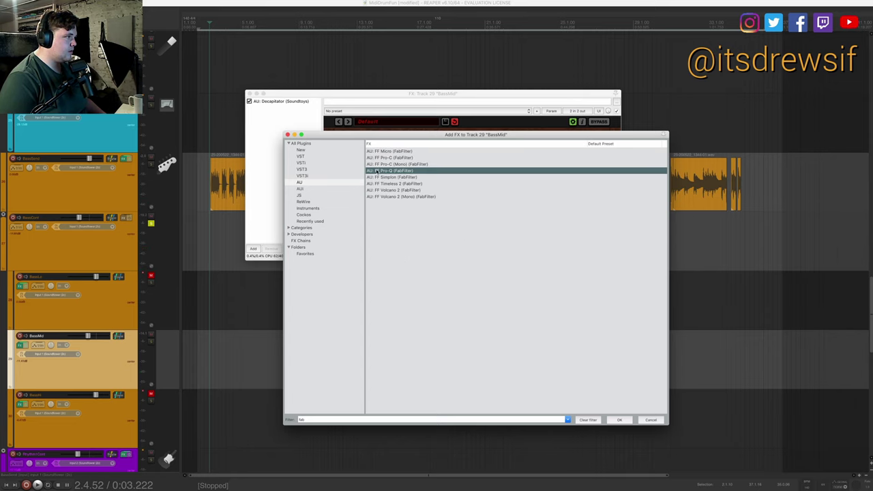
pyautogui.doubleClick(377, 171)
pyautogui.click(515, 269)
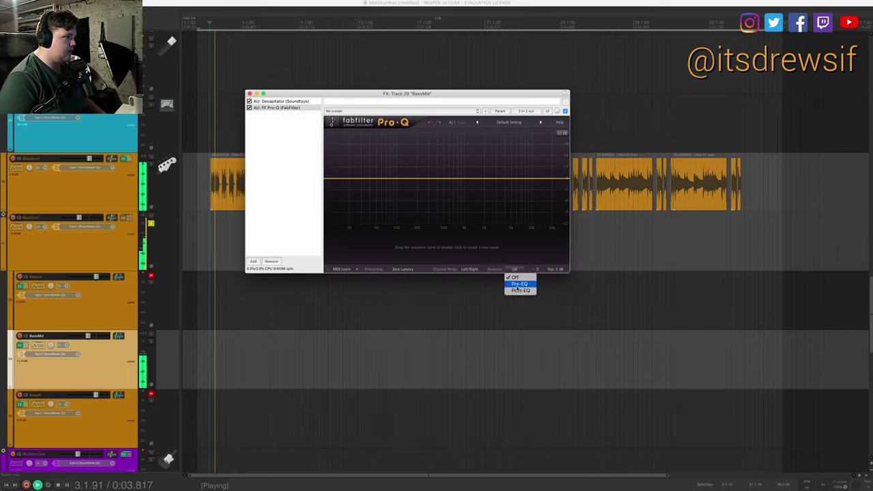
pyautogui.click(518, 283)
# - Add a low cut at about 250 Hz and a high cut trimming the top end
pyautogui.click(408, 178)
pyautogui.click(383, 245)
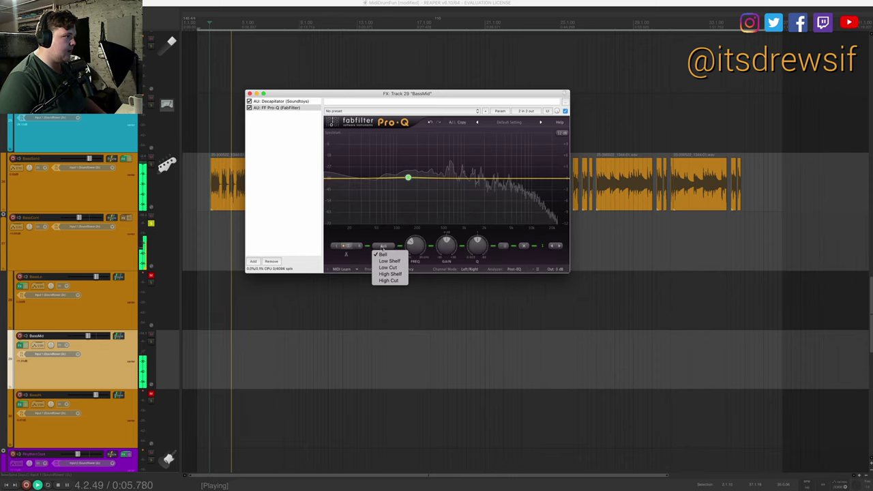
pyautogui.click(380, 255)
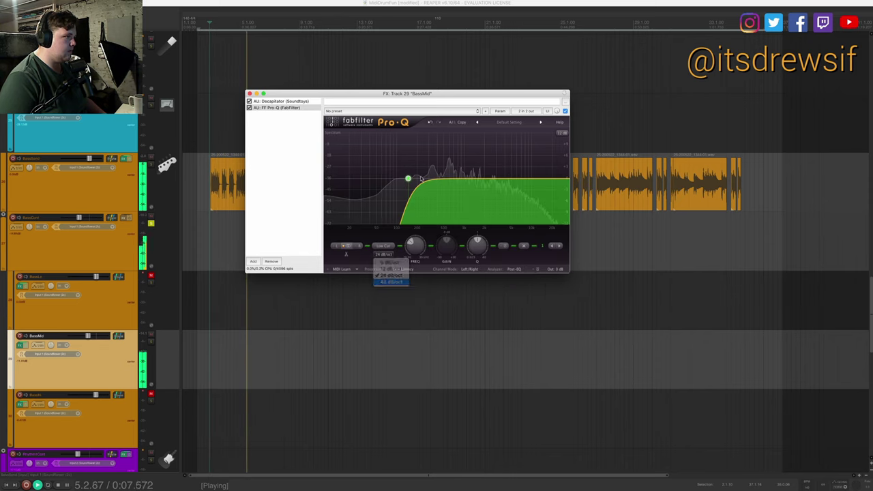
pyautogui.moveTo(409, 178); pyautogui.dragTo(425, 192)
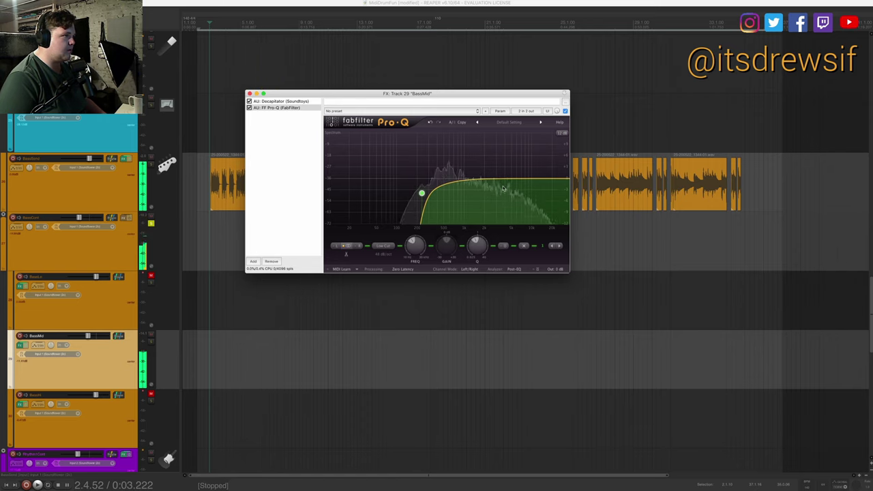
pyautogui.doubleClick(505, 180)
pyautogui.click(383, 246)
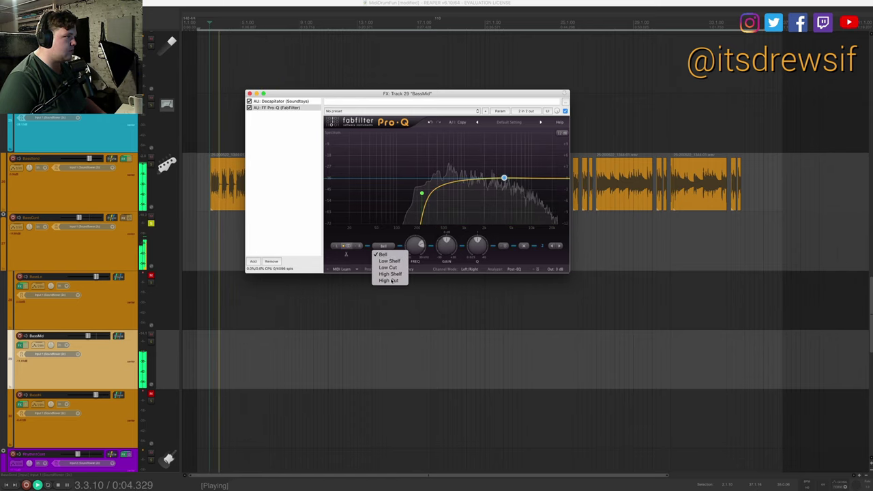
pyautogui.click(385, 271)
pyautogui.moveTo(504, 179); pyautogui.dragTo(529, 217)
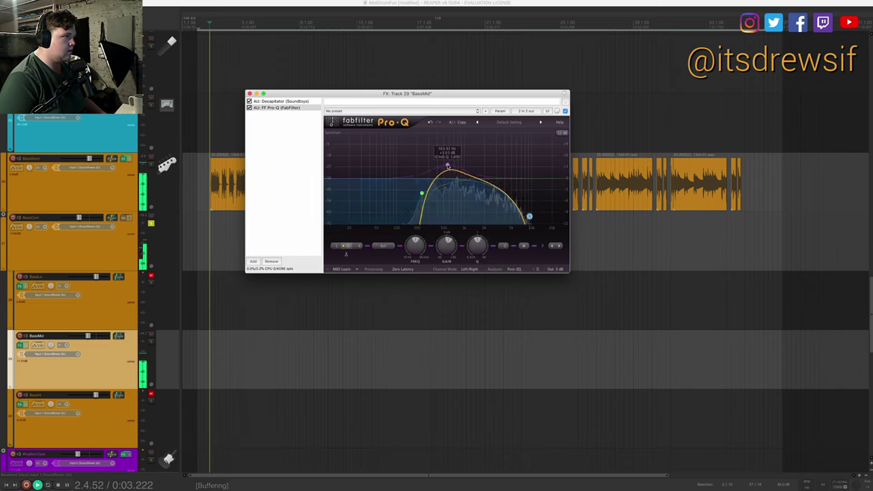
# - Add several narrow boosted bell bands through the mids and upper mids
pyautogui.moveTo(447, 166); pyautogui.dragTo(451, 142)
pyautogui.scroll(5, 450, 145)
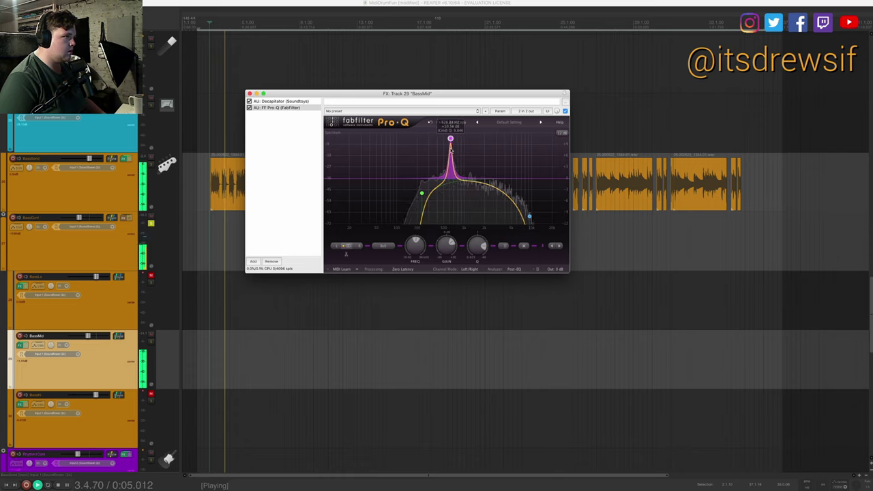
pyautogui.scroll(-10, 444, 244)
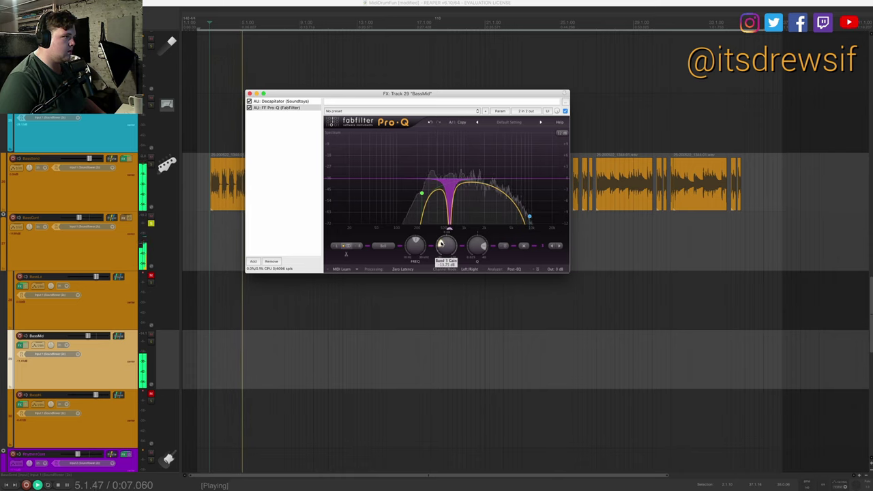
pyautogui.scroll(5, 441, 245)
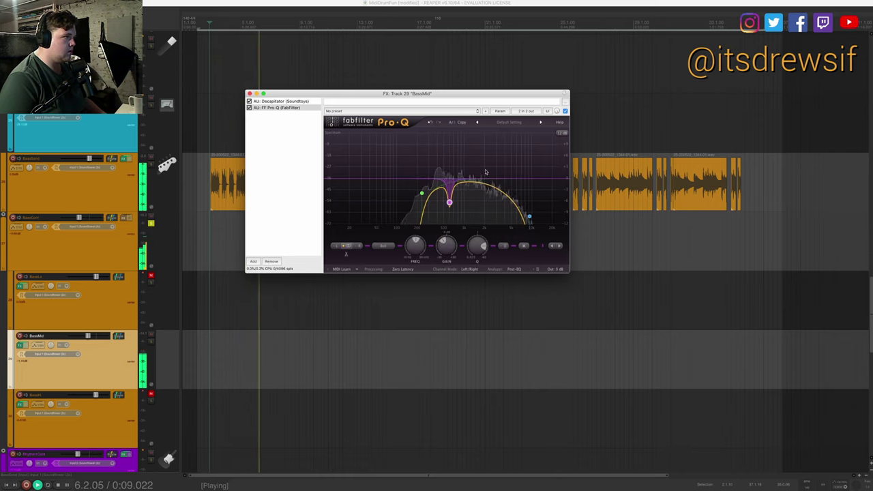
pyautogui.moveTo(481, 172); pyautogui.dragTo(483, 147)
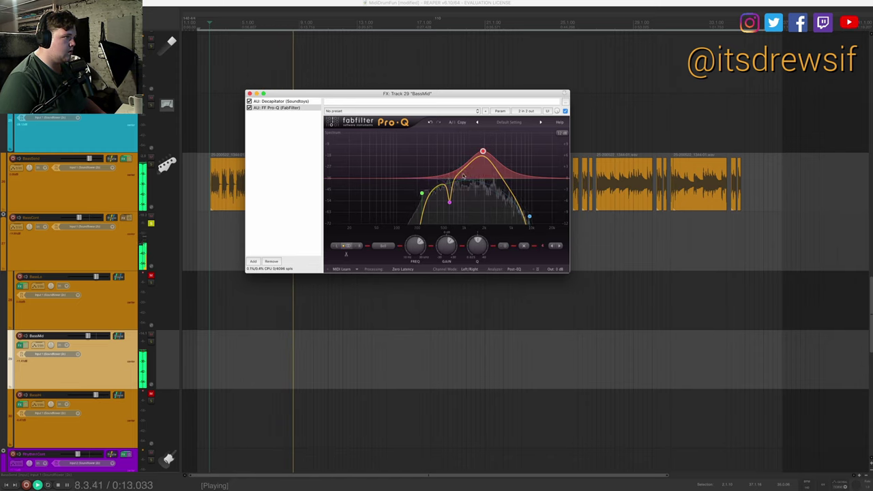
pyautogui.scroll(5, 454, 159)
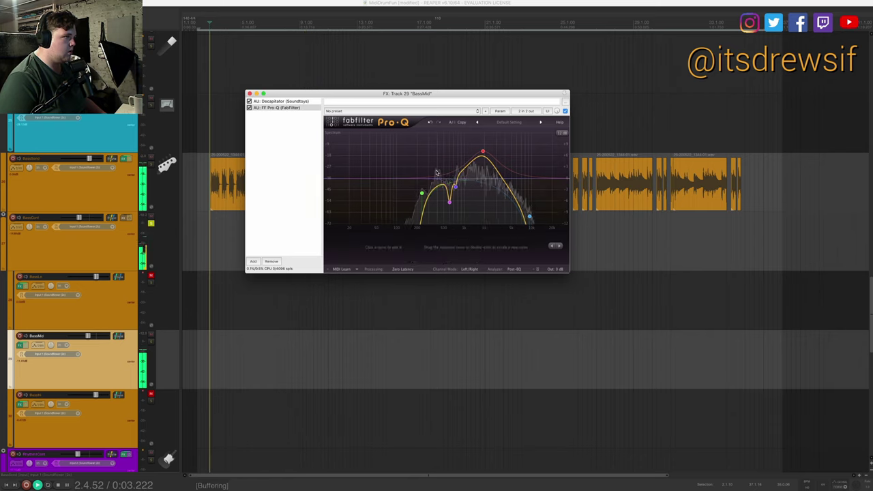
pyautogui.moveTo(437, 173)
pyautogui.mouseDown()
pyautogui.moveTo(434, 139)
pyautogui.moveTo(434, 201)
pyautogui.mouseUp()
pyautogui.scroll(5, 435, 169)
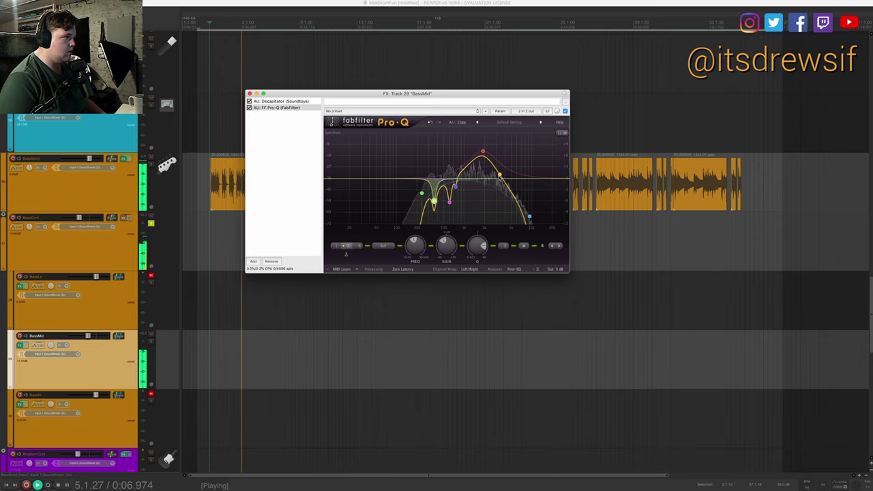
pyautogui.moveTo(500, 176); pyautogui.dragTo(494, 147)
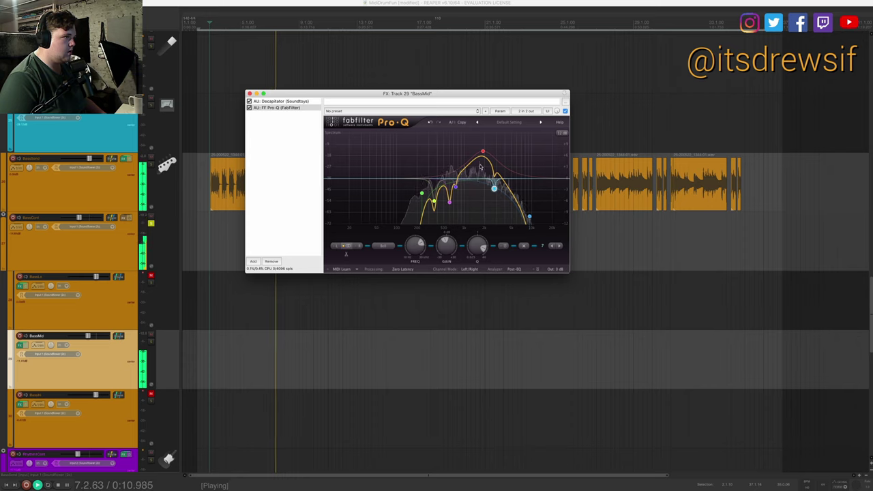
pyautogui.moveTo(480, 166); pyautogui.dragTo(508, 147)
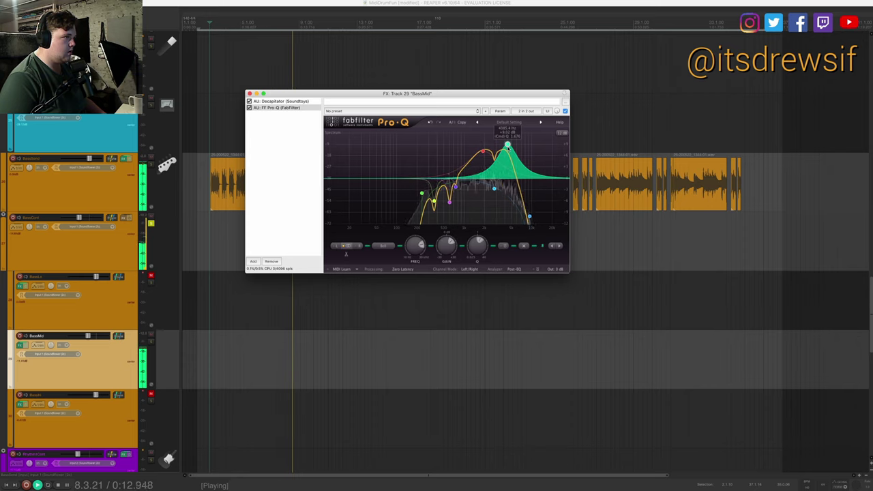
pyautogui.click(484, 159)
pyautogui.press('space')
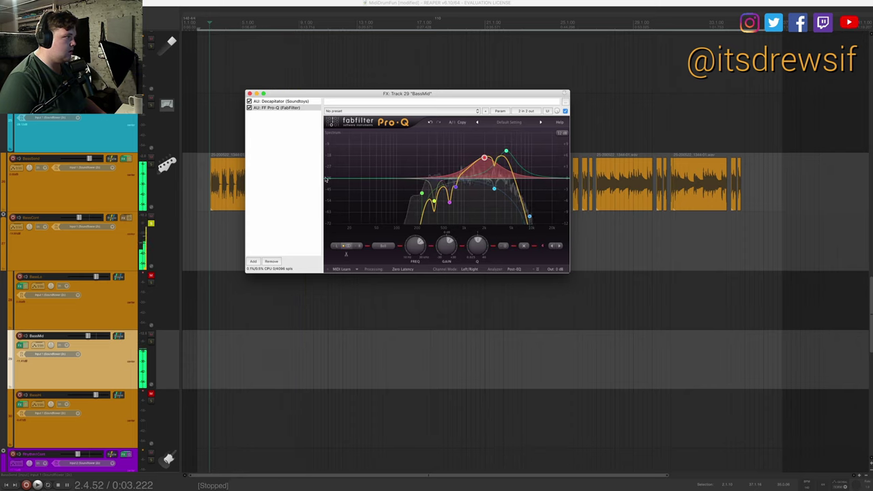
# - Close BassMid's effects, save, revisit the Decapitator drive settings, and save again
pyautogui.press('Escape')
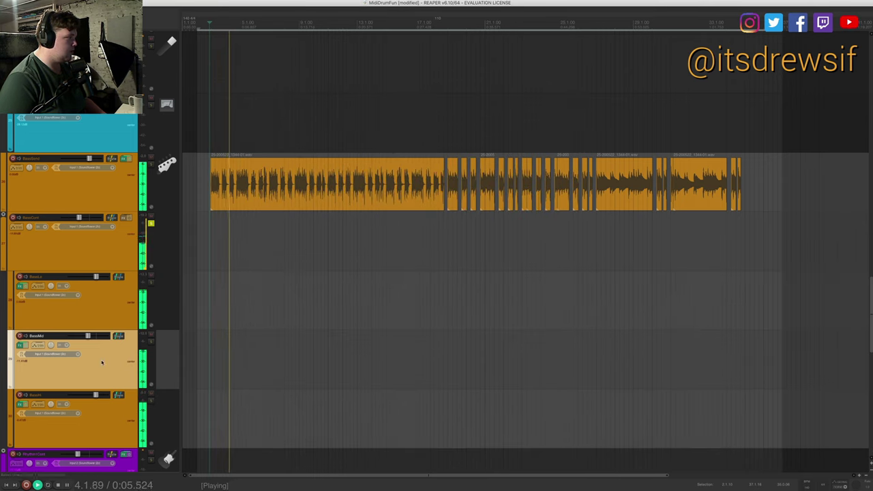
pyautogui.hotkey('ctrl', 's')
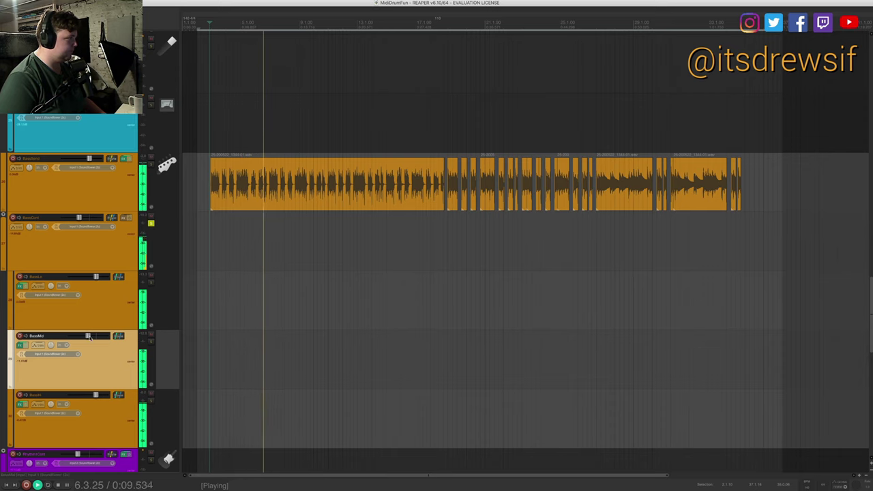
pyautogui.click(20, 345)
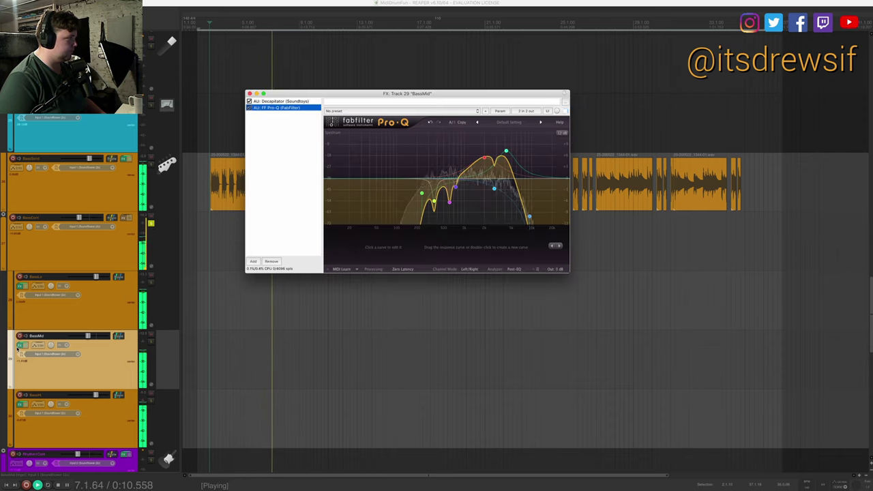
pyautogui.click(285, 101)
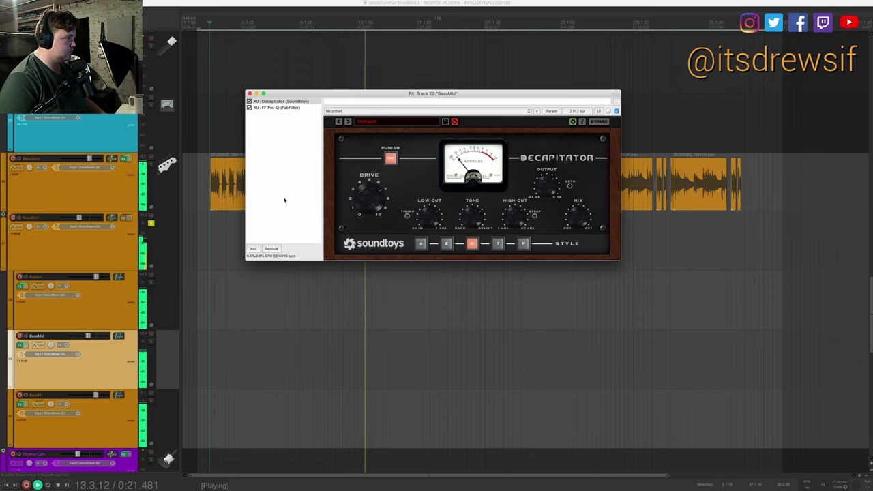
pyautogui.press('Escape')
pyautogui.press('space')
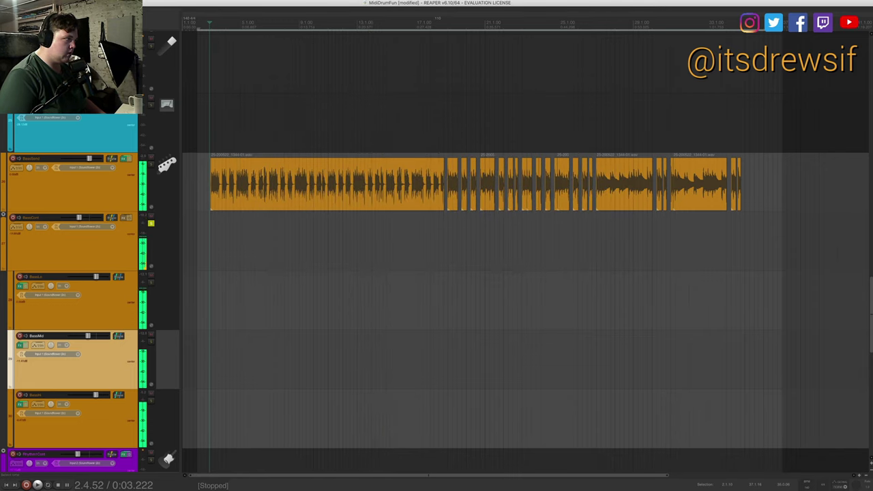
pyautogui.hotkey('ctrl', 's')
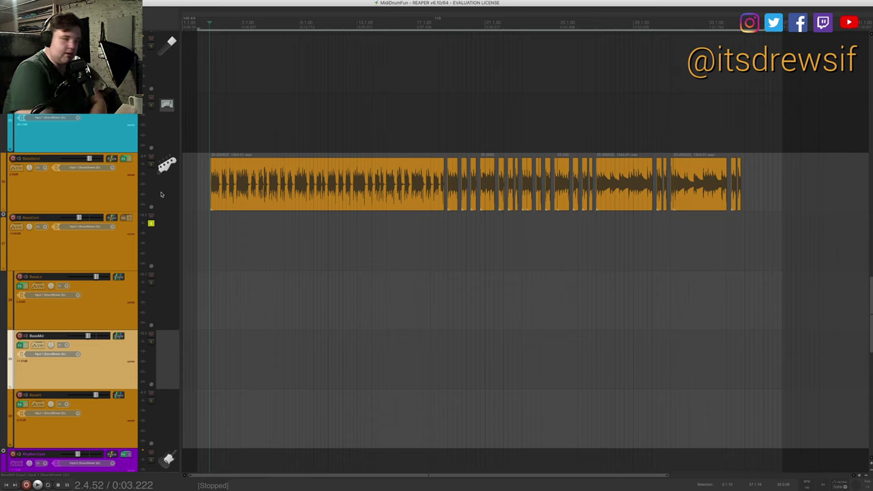
# - Add JST BG-Drums to the BassCont folder track and turn its punch toward BOOM
pyautogui.click(58, 245)
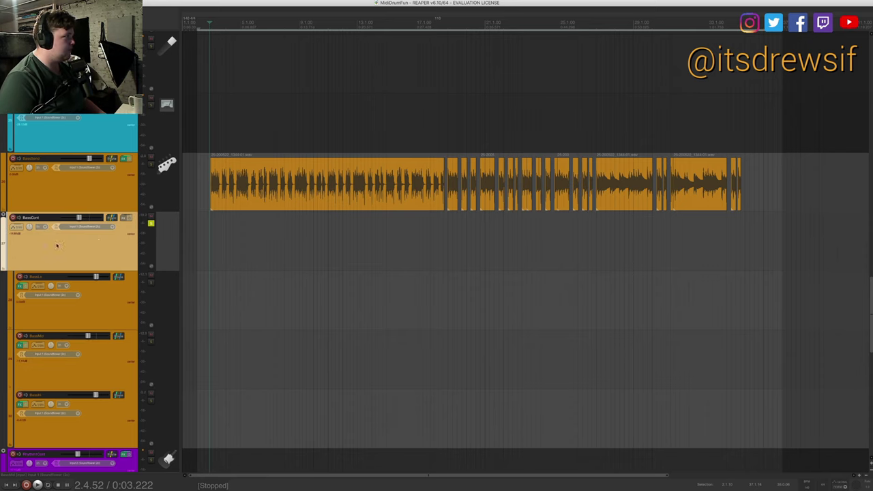
pyautogui.click(122, 218)
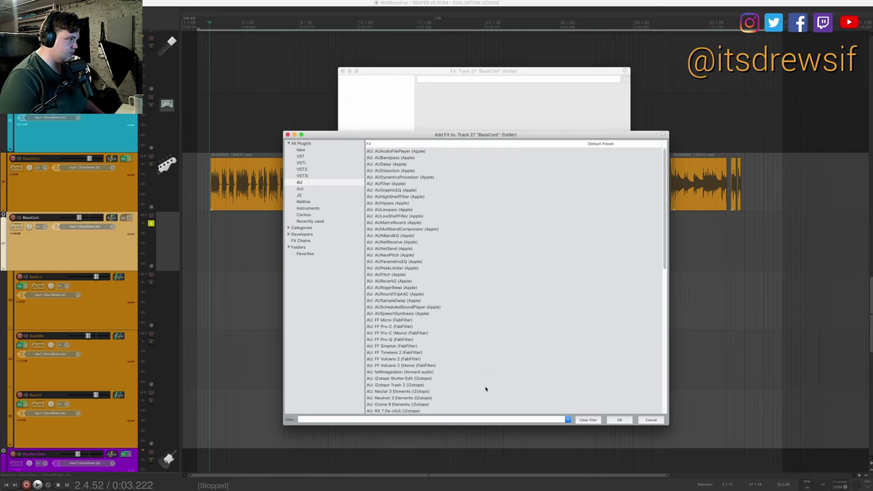
pyautogui.write('jst')
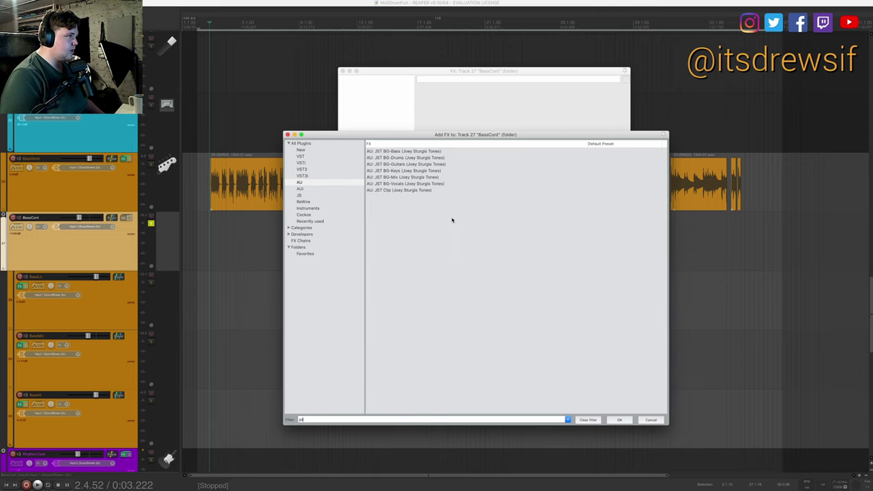
pyautogui.doubleClick(408, 157)
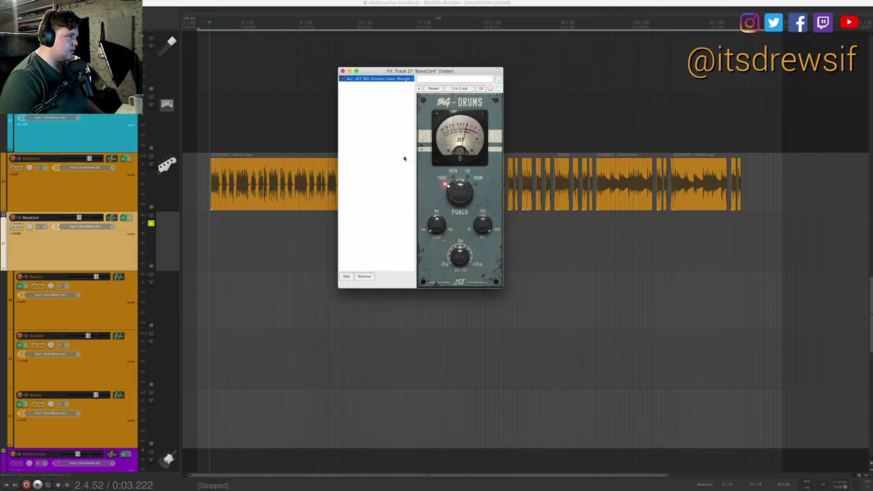
pyautogui.press('space')
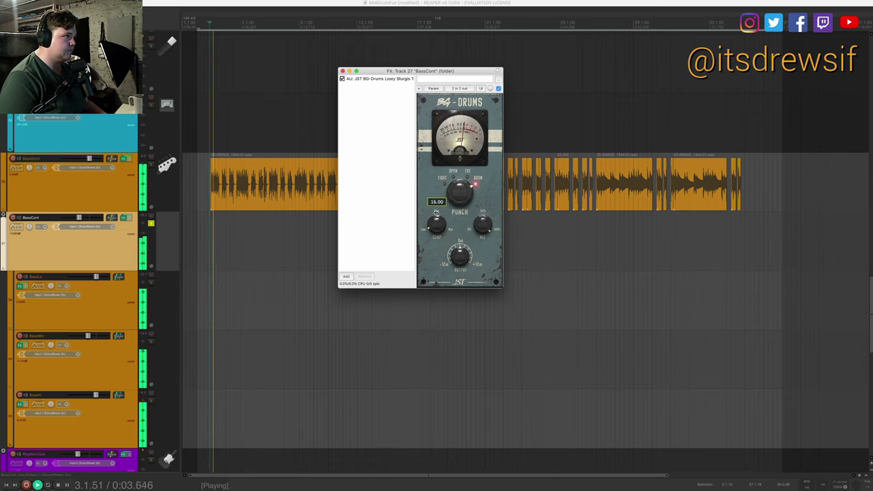
pyautogui.moveTo(442, 208); pyautogui.dragTo(440, 196)
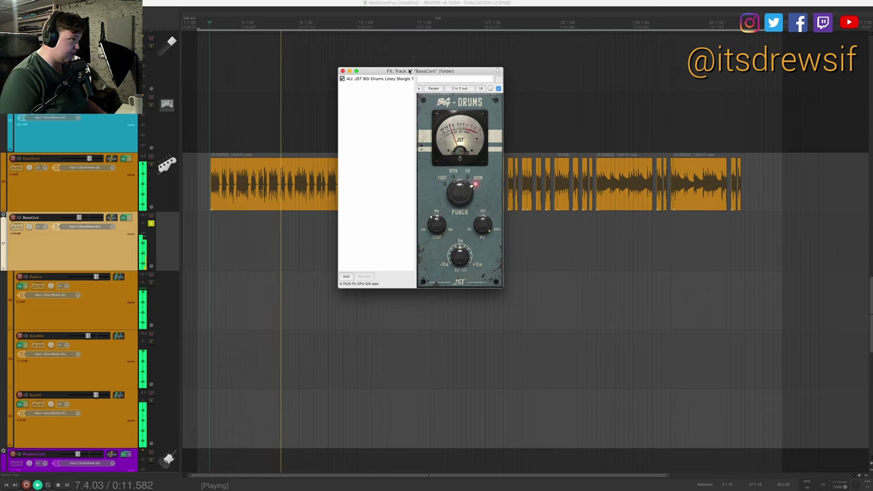
# - Reposition the BassCont FX window and dismiss the plugin browser without adding anything
pyautogui.moveTo(389, 71); pyautogui.dragTo(468, 156)
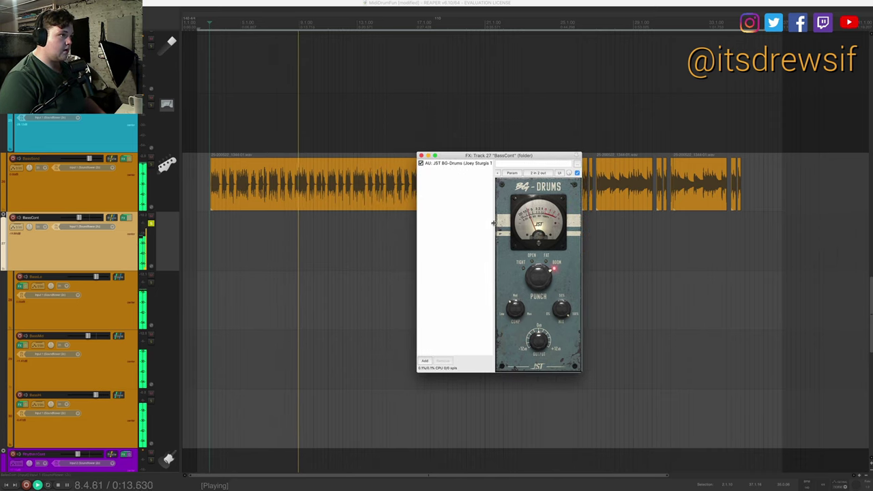
pyautogui.rightClick(477, 228)
pyautogui.click(484, 230)
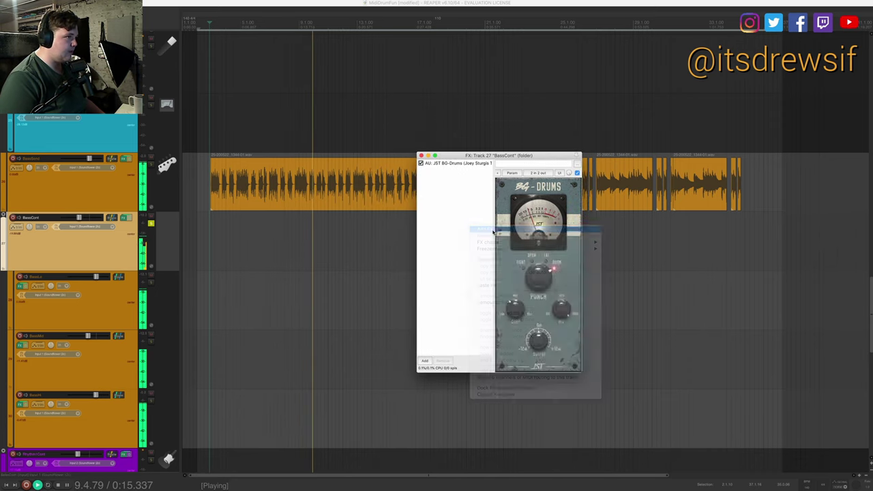
pyautogui.click(652, 419)
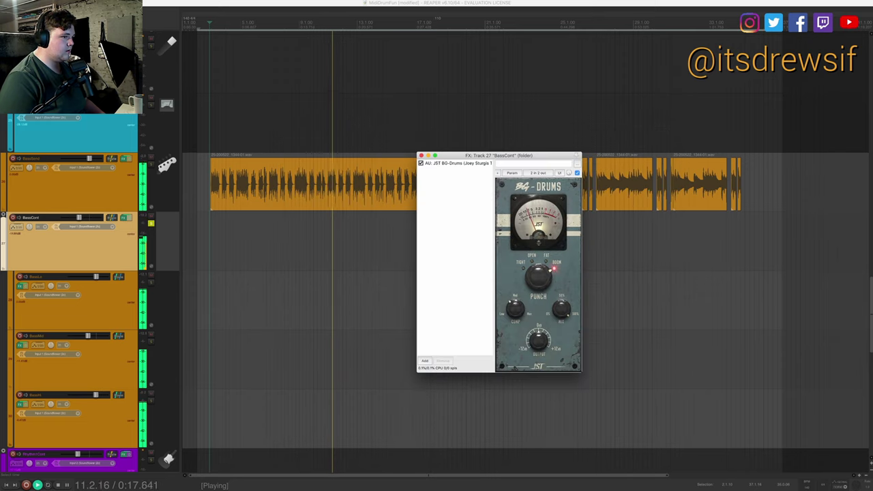
pyautogui.rightClick(455, 193)
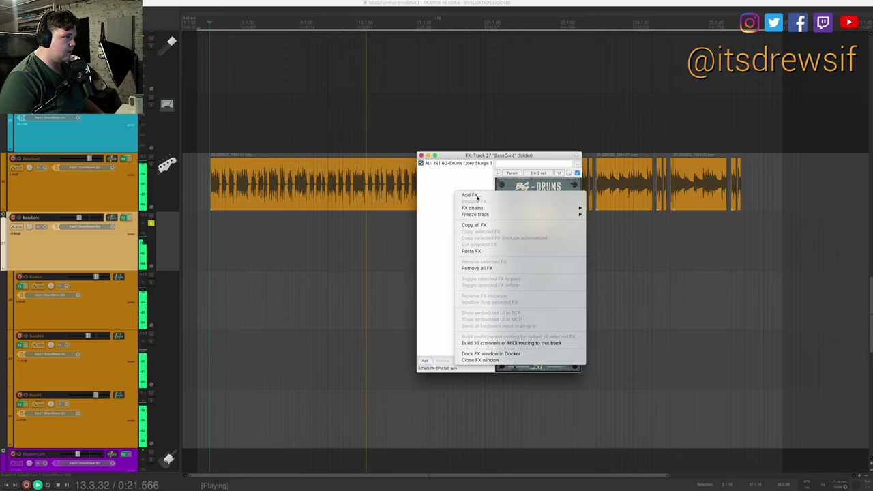
# - Add FabFilter Pro-Q to the BassCont chain with the Post-EQ spectrum analyzer shown
pyautogui.click(464, 195)
pyautogui.doubleClick(407, 170)
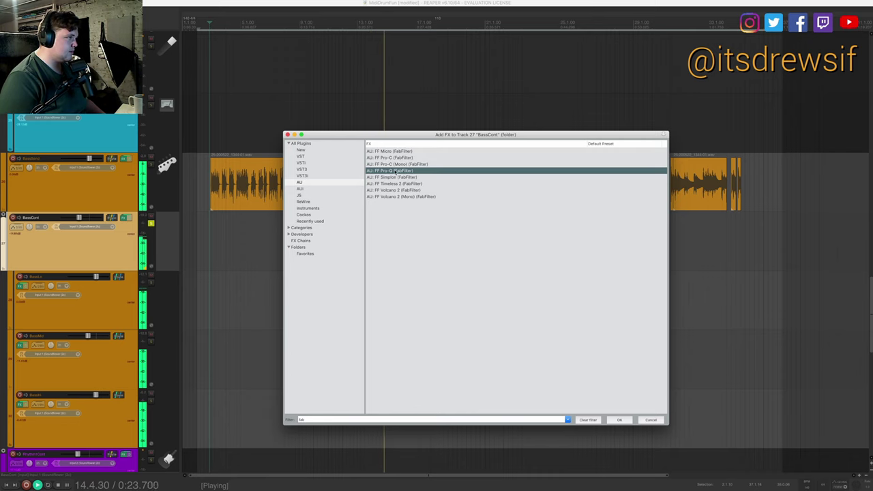
pyautogui.click(688, 331)
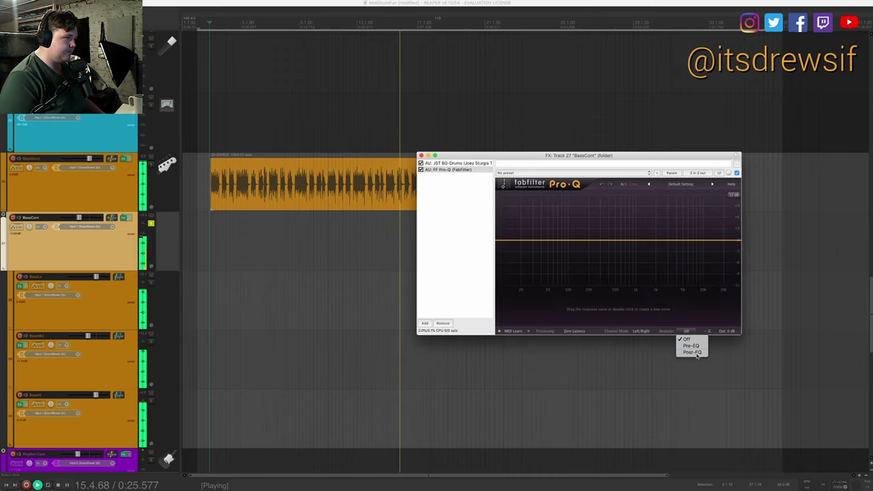
pyautogui.click(691, 352)
pyautogui.moveTo(531, 155); pyautogui.dragTo(464, 150)
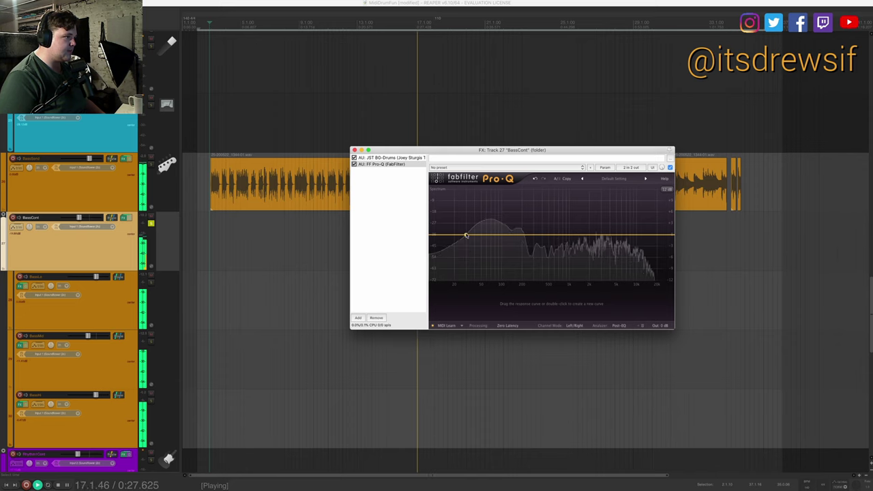
# - Create a steep low-cut band on the Pro-Q curve and set its cutoff
pyautogui.doubleClick(466, 236)
pyautogui.click(487, 303)
pyautogui.click(487, 314)
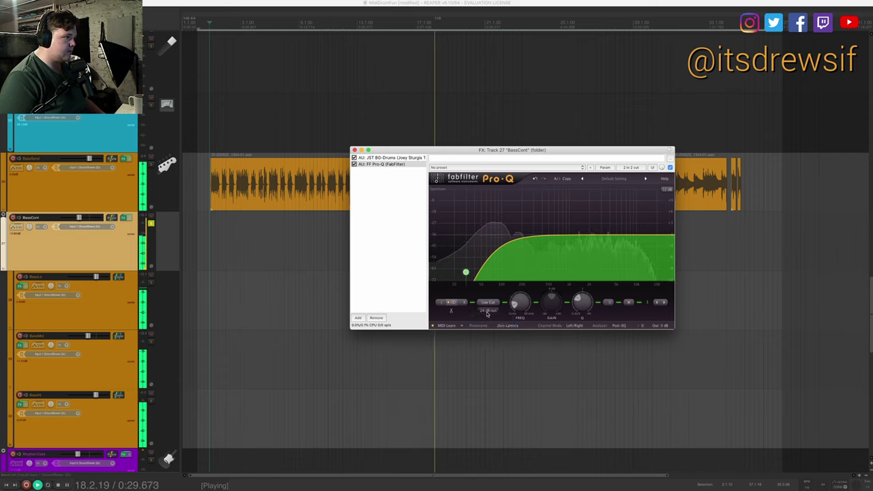
pyautogui.press('Return')
pyautogui.moveTo(466, 273); pyautogui.dragTo(472, 246)
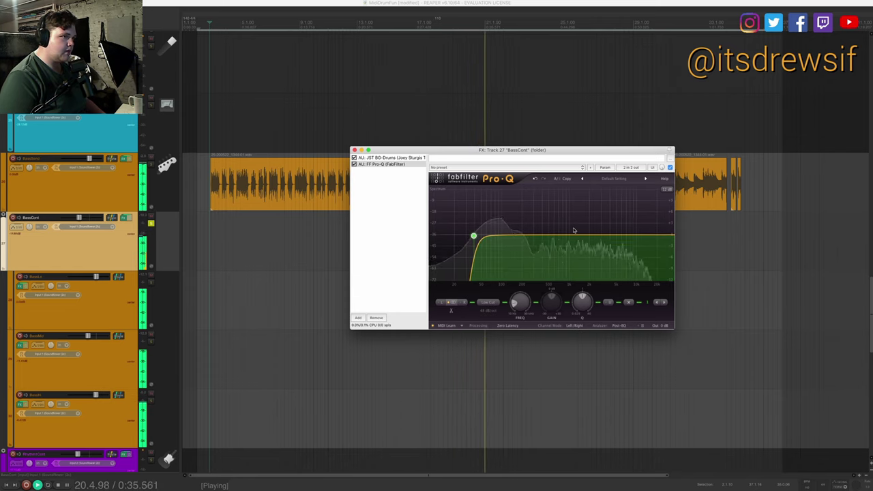
# - Add a bell boost around 500 Hz and make the pink cut a shallower dip
pyautogui.moveTo(552, 235)
pyautogui.mouseDown()
pyautogui.moveTo(552, 217)
pyautogui.moveTo(550, 262)
pyautogui.moveTo(523, 230)
pyautogui.moveTo(522, 265)
pyautogui.mouseUp()
pyautogui.scroll(5, 552, 217)
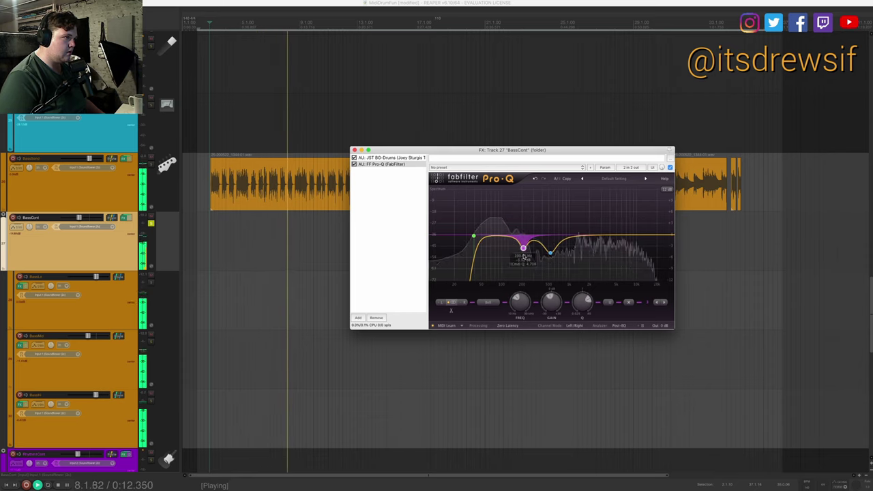
pyautogui.moveTo(522, 265); pyautogui.dragTo(521, 251)
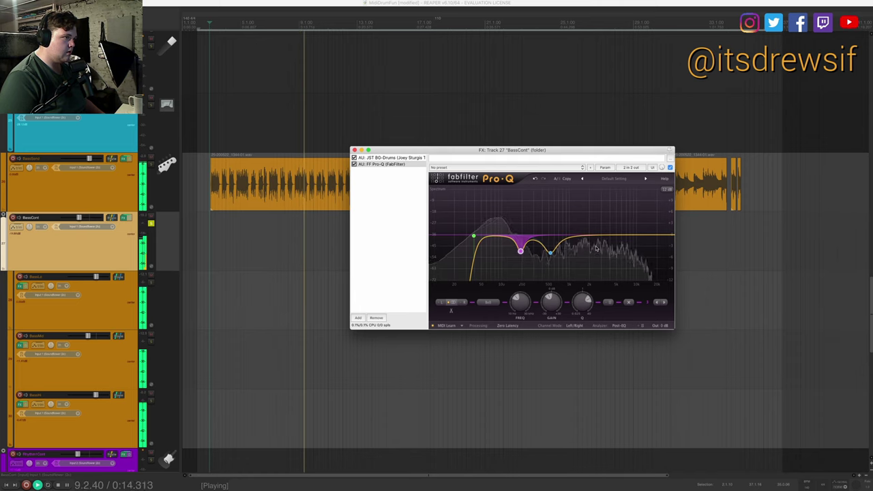
pyautogui.press('space')
pyautogui.press('space')
# - Add a high-cut band at the top end, then fine-tune it and the purple bell
pyautogui.doubleClick(637, 237)
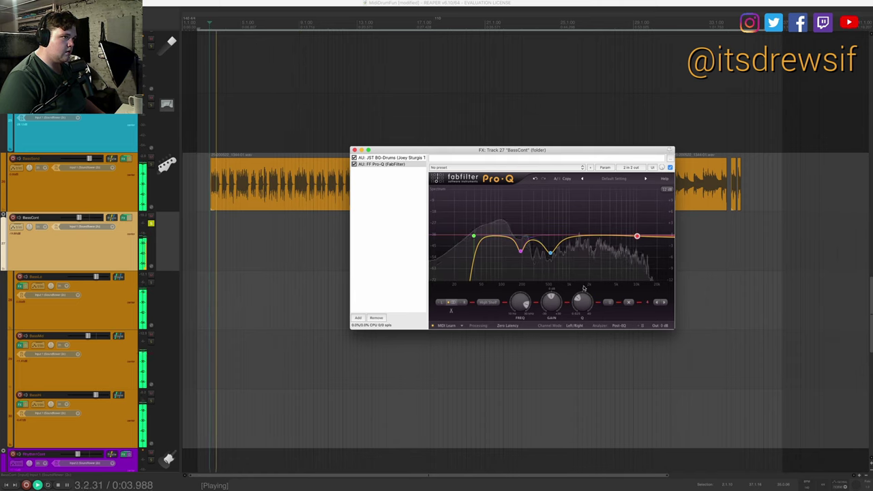
pyautogui.click(488, 302)
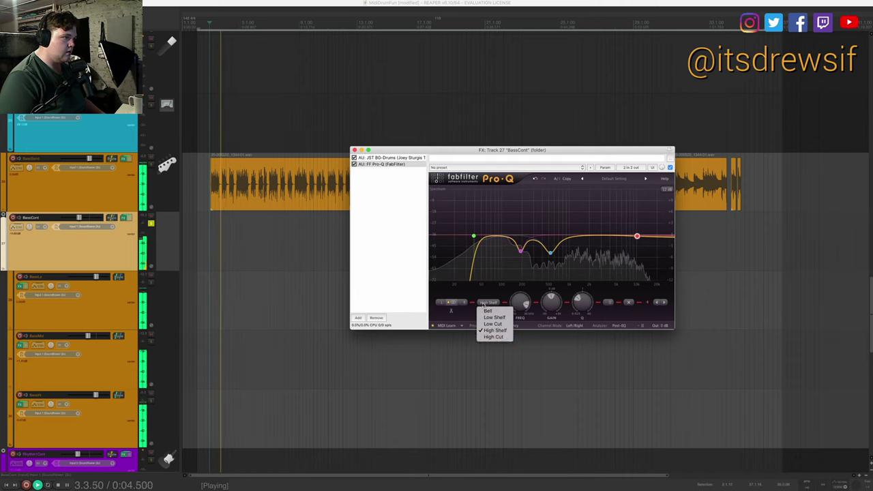
pyautogui.click(495, 338)
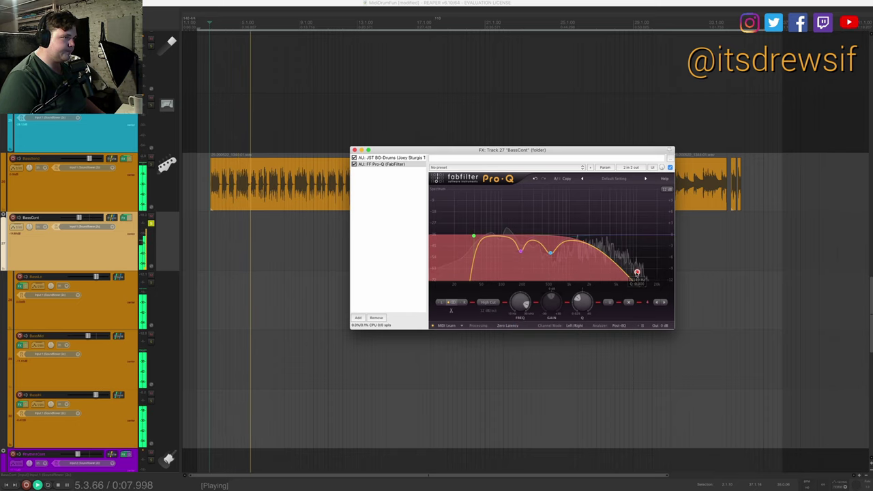
pyautogui.moveTo(637, 272)
pyautogui.mouseDown()
pyautogui.moveTo(635, 236)
pyautogui.moveTo(601, 215)
pyautogui.moveTo(615, 216)
pyautogui.mouseUp()
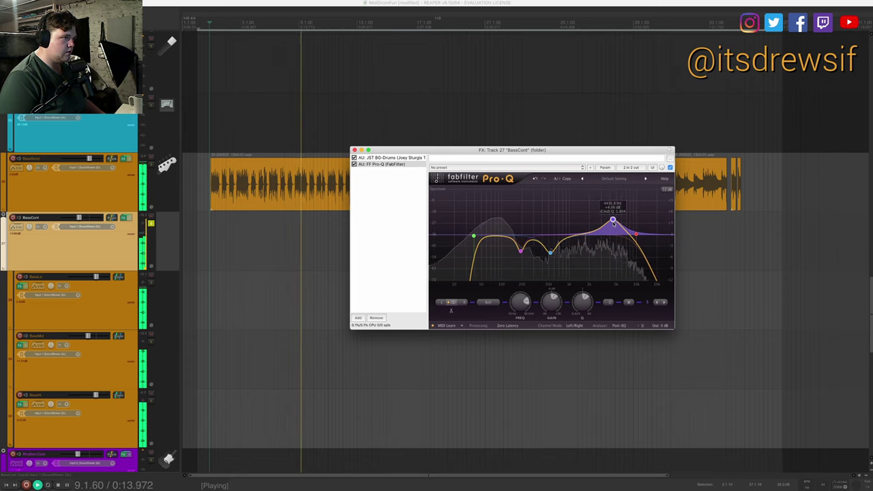
pyautogui.moveTo(614, 217); pyautogui.dragTo(619, 239)
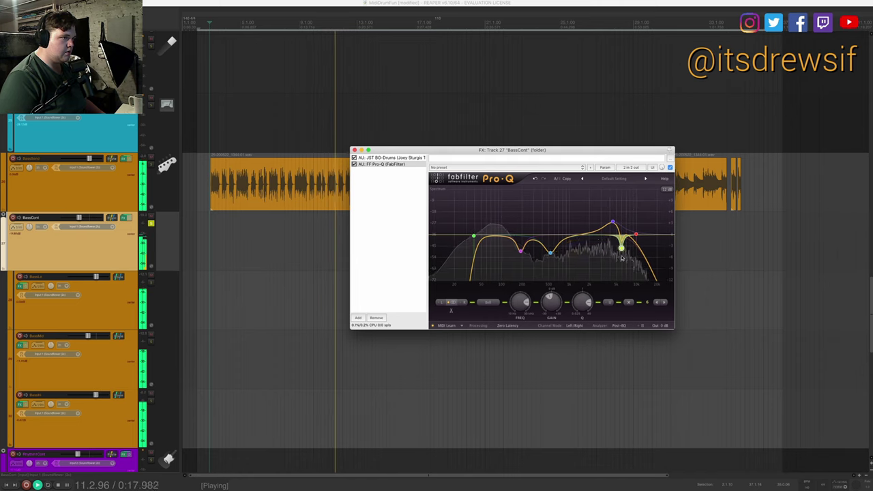
pyautogui.click(635, 223)
pyautogui.moveTo(635, 223); pyautogui.dragTo(633, 224)
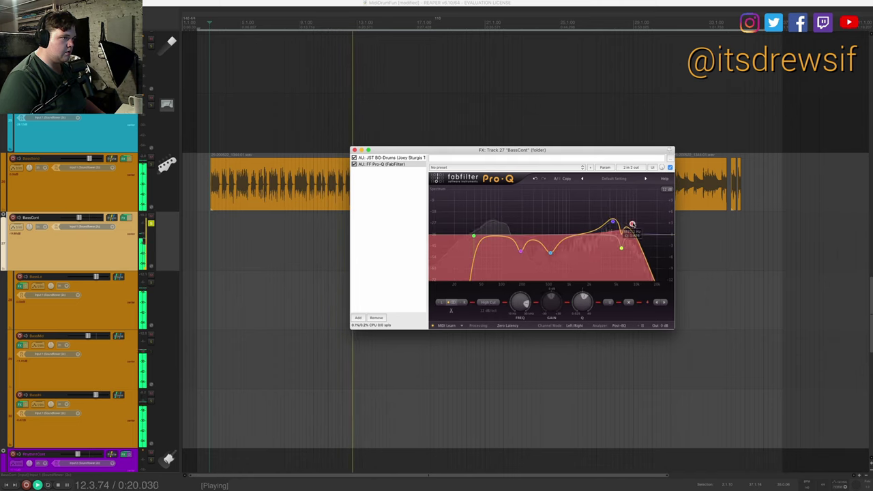
# - Add the VST3 Waves C6 Stereo after Pro-Q in the chain
pyautogui.rightClick(387, 212)
pyautogui.click(408, 215)
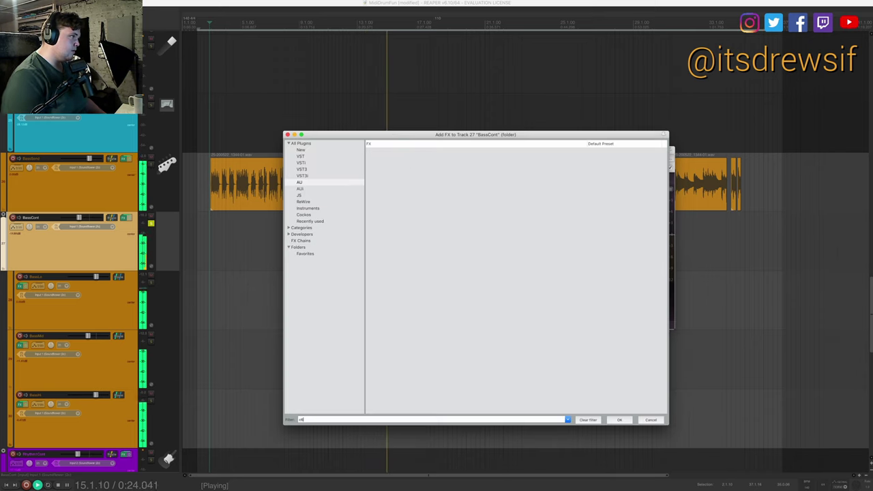
pyautogui.click(296, 169)
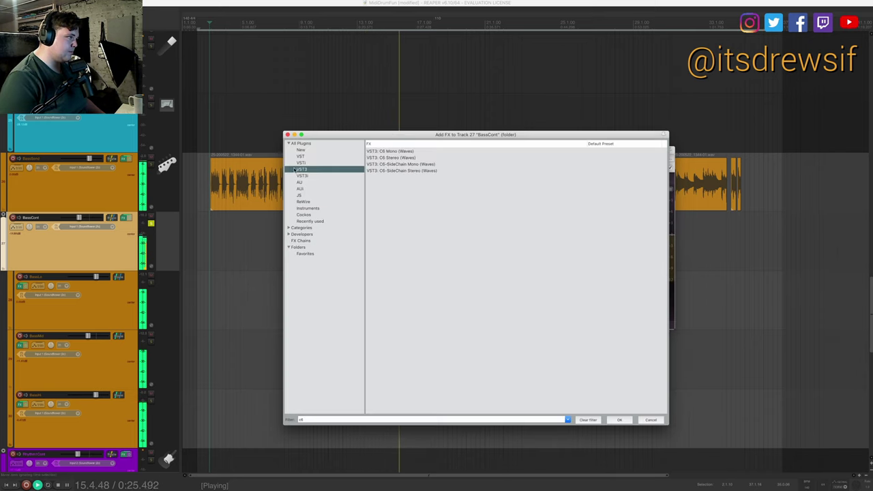
pyautogui.doubleClick(397, 158)
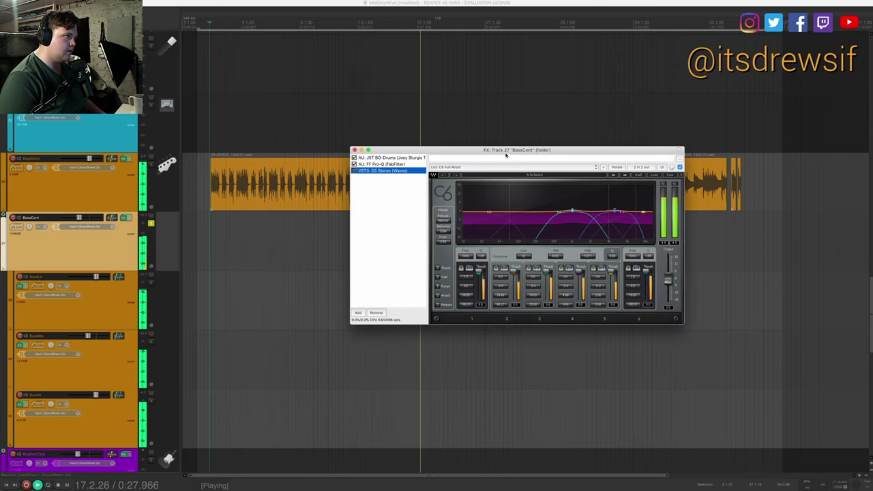
pyautogui.click(366, 281)
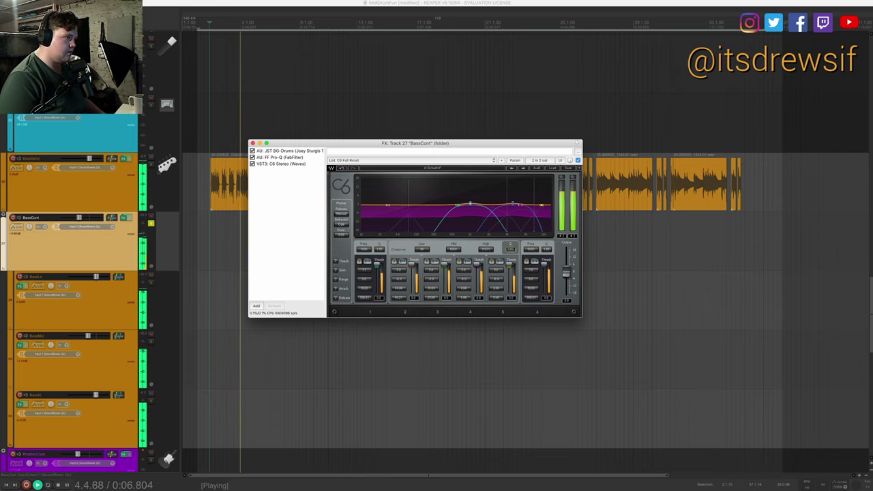
# - Lower C6 band 2's upper crossover frequency while the bass plays
pyautogui.click(396, 262)
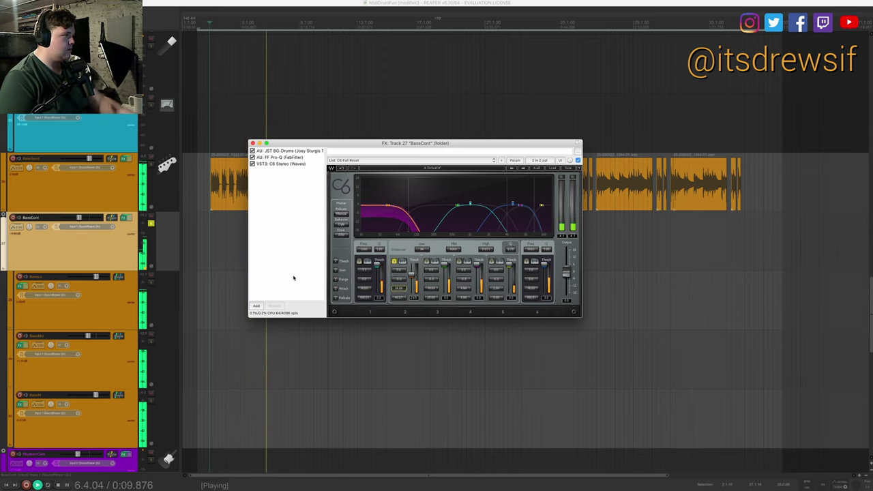
pyautogui.press('space')
pyautogui.press('space')
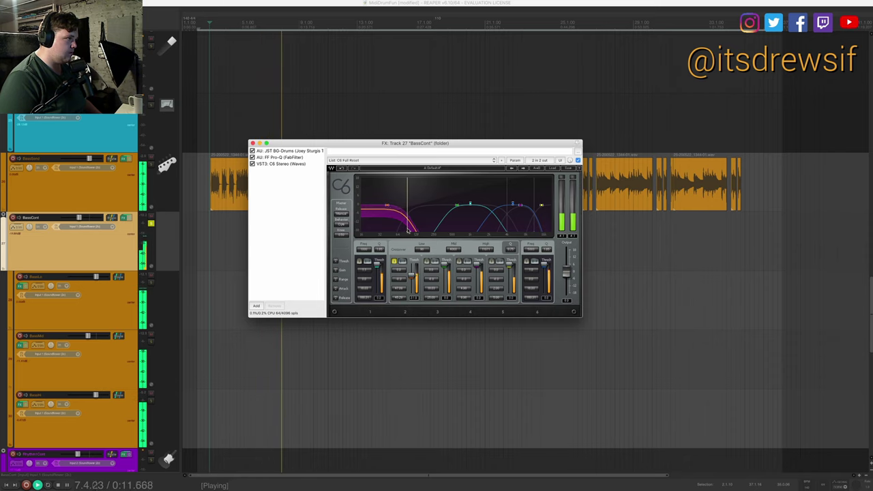
pyautogui.click(426, 261)
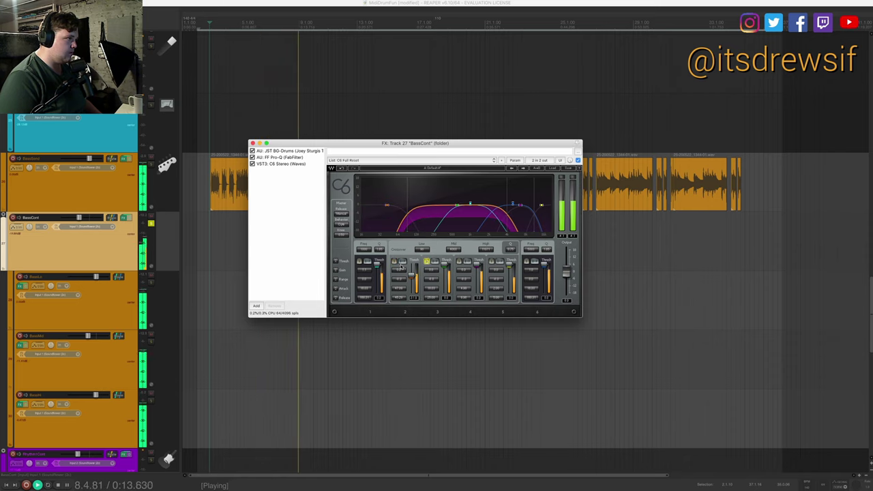
pyautogui.moveTo(506, 204); pyautogui.dragTo(444, 205)
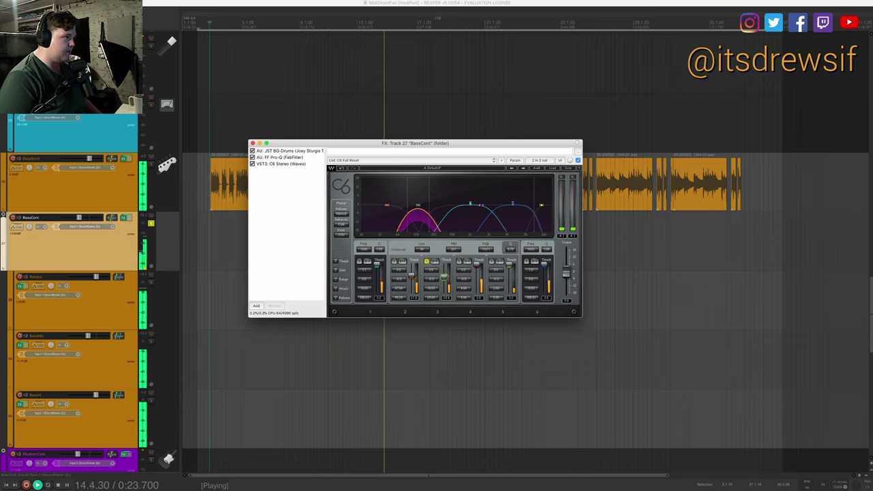
# - Edit band 2's value fields, then solo the mid band and narrow its upper crossover
pyautogui.click(435, 292)
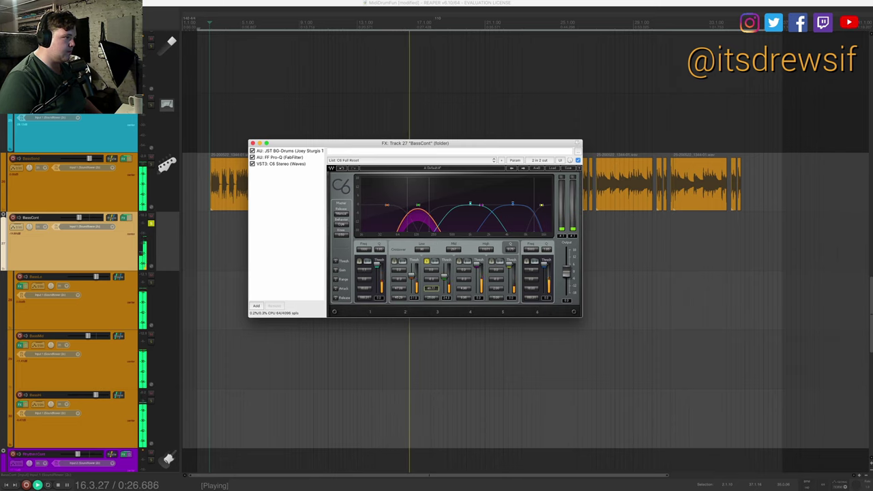
pyautogui.click(434, 301)
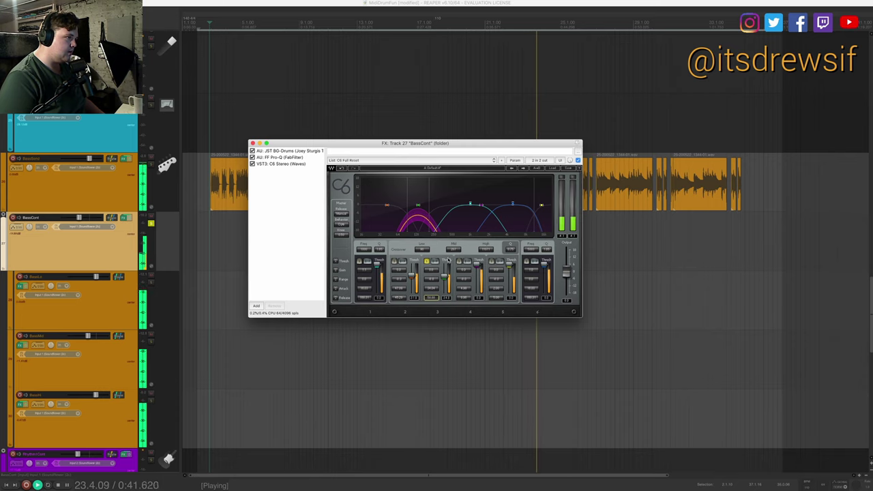
pyautogui.click(459, 261)
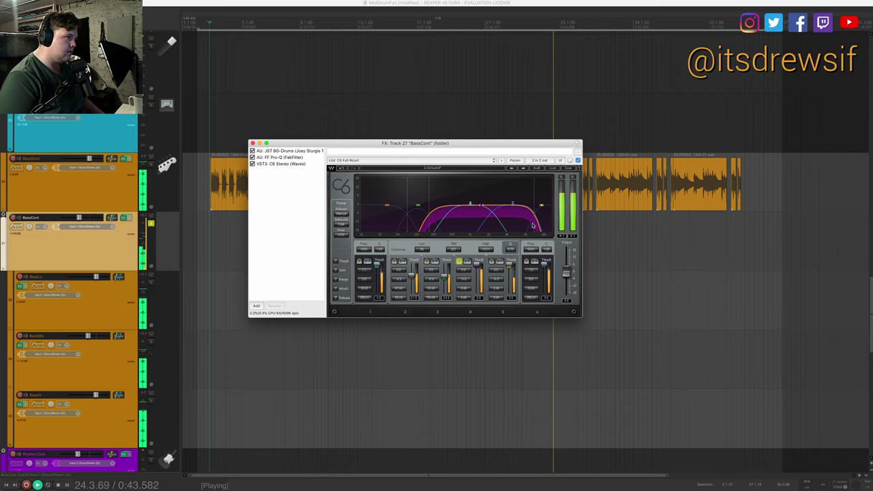
pyautogui.moveTo(533, 225); pyautogui.dragTo(501, 225)
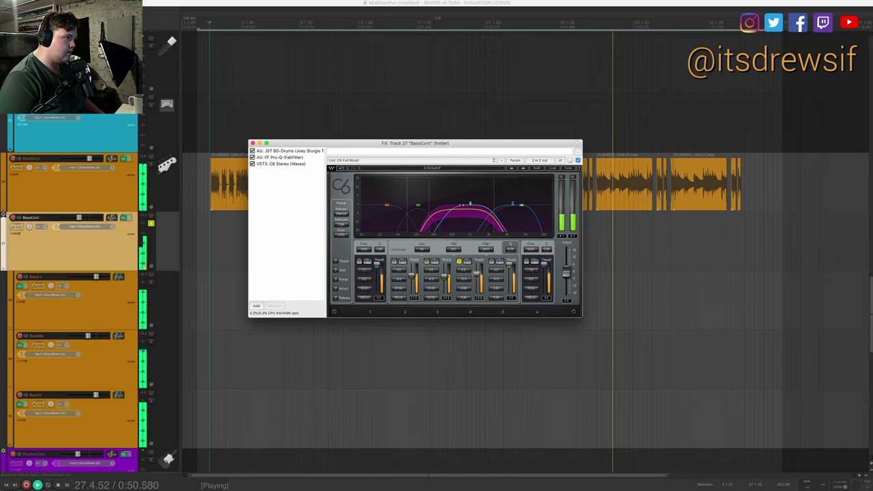
# - Restart playback near the song start and solo C6's lowest band
pyautogui.press('space')
pyautogui.press('space')
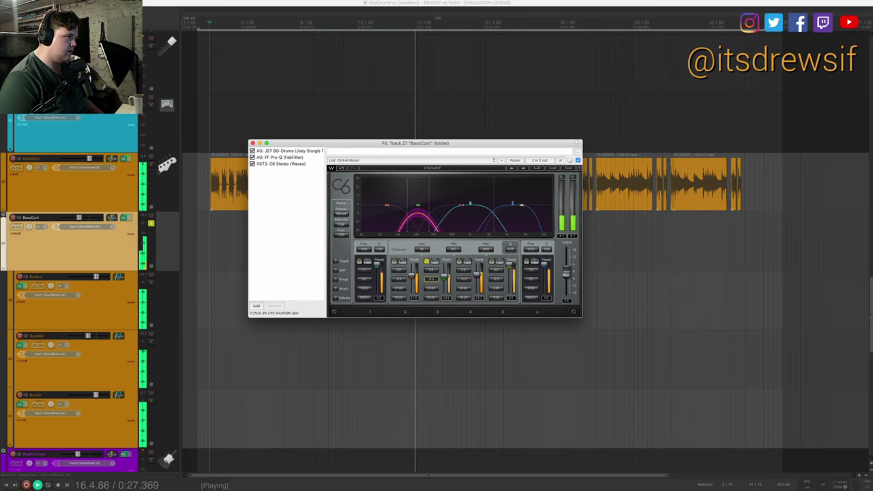
pyautogui.click(401, 277)
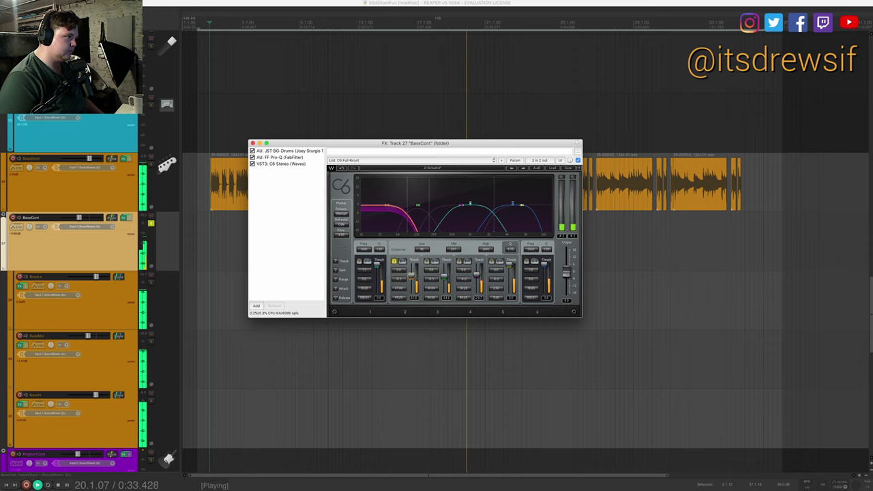
# - Switch solo from the lowest to the top C6 band, set its threshold to -17.5, then unsolo it
pyautogui.click(464, 270)
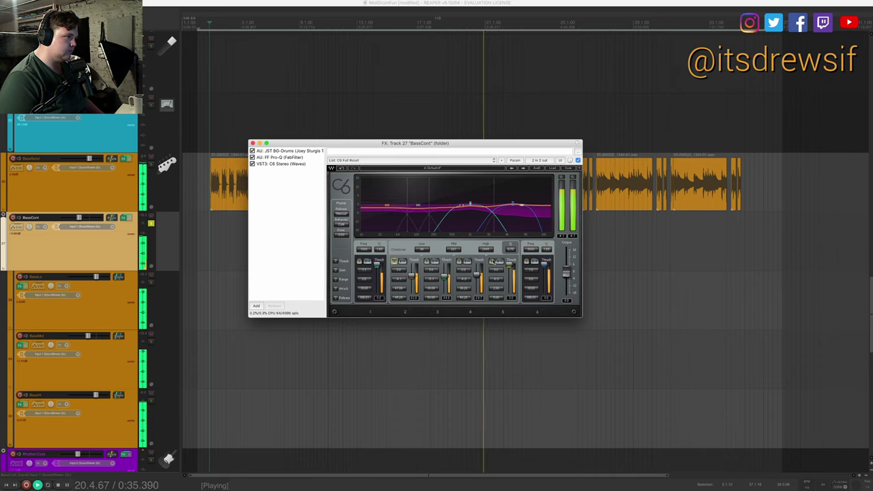
pyautogui.click(493, 261)
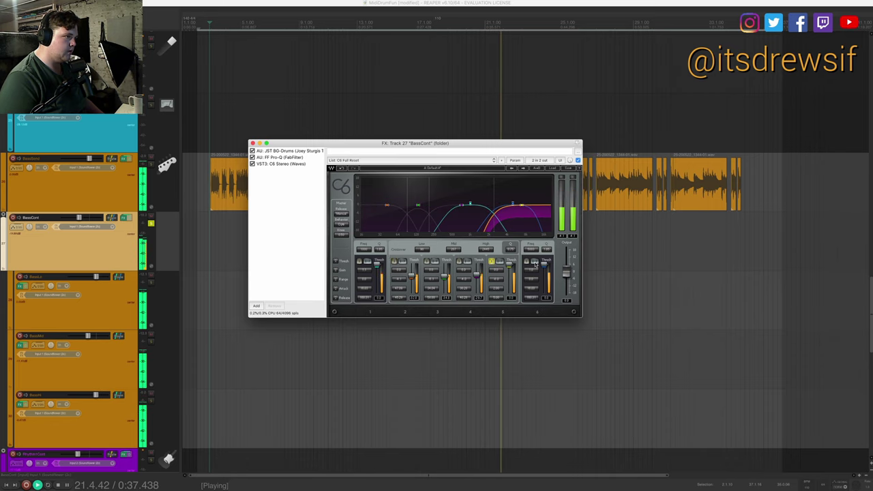
pyautogui.click(367, 261)
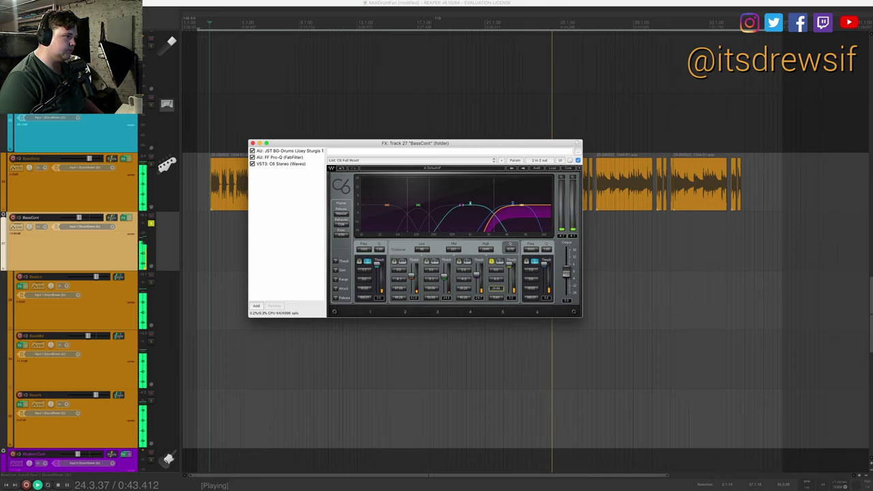
pyautogui.click(497, 297)
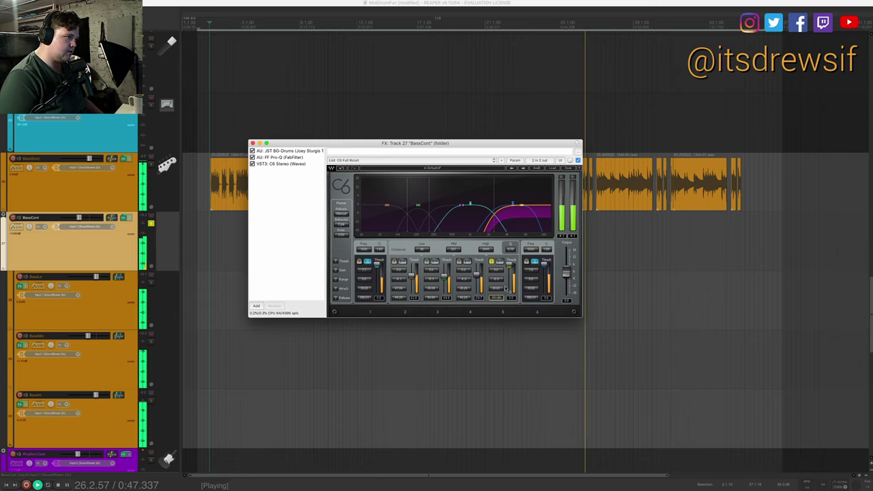
pyautogui.press('Return')
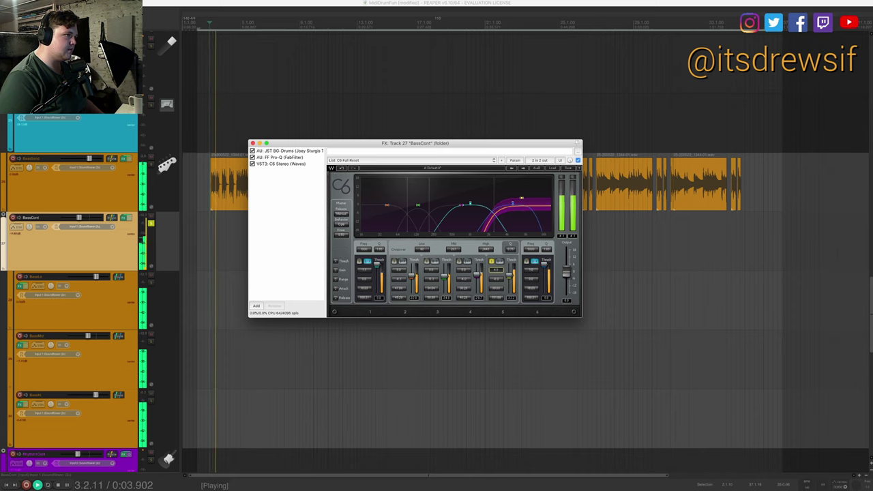
pyautogui.click(491, 261)
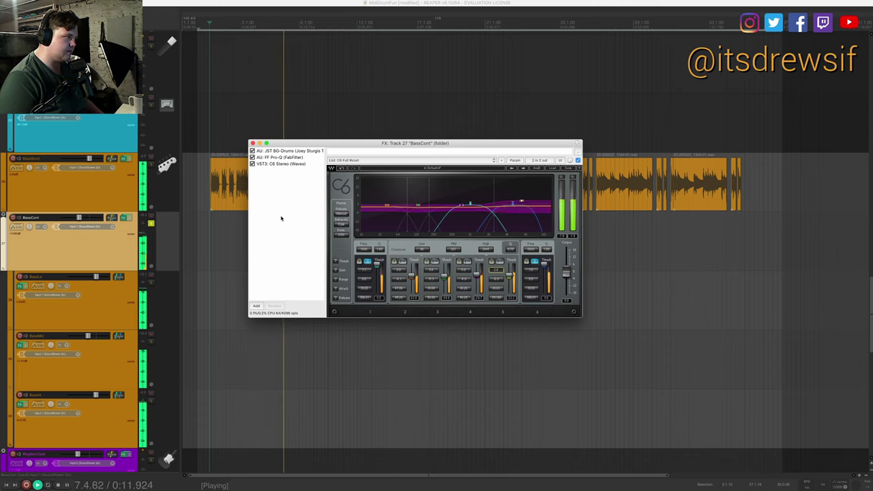
pyautogui.press('space')
# - Add the VST3 Waves L1 limiter Stereo after C6 and audition it during playback
pyautogui.rightClick(282, 218)
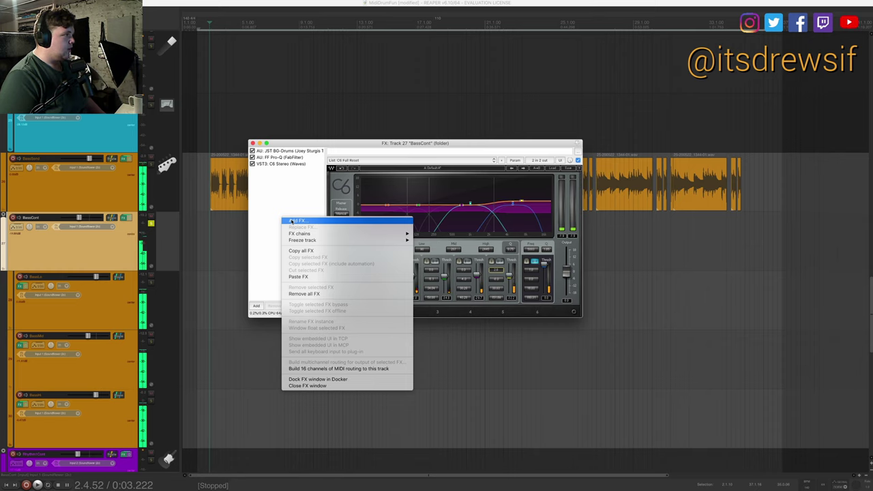
pyautogui.click(292, 225)
pyautogui.write('l1')
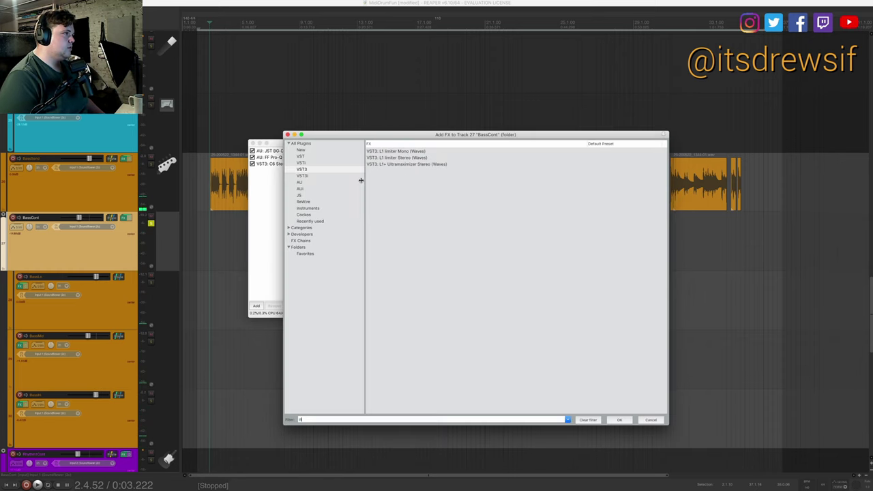
pyautogui.doubleClick(414, 158)
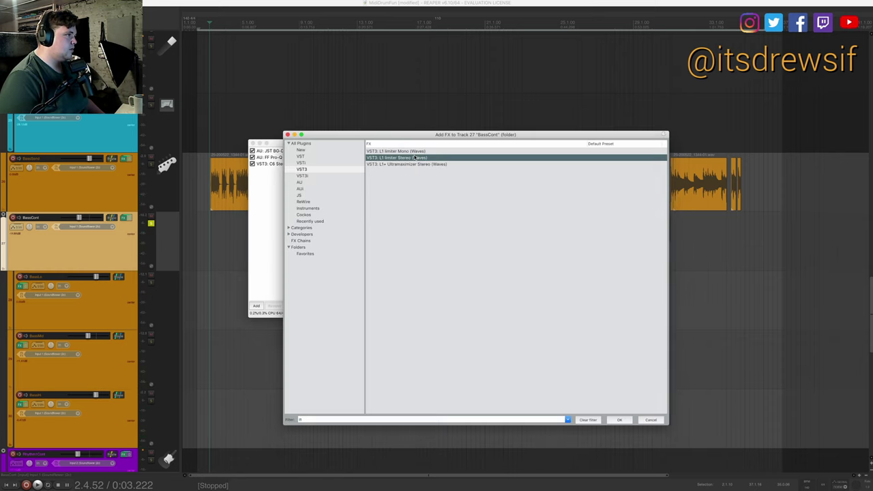
pyautogui.press('space')
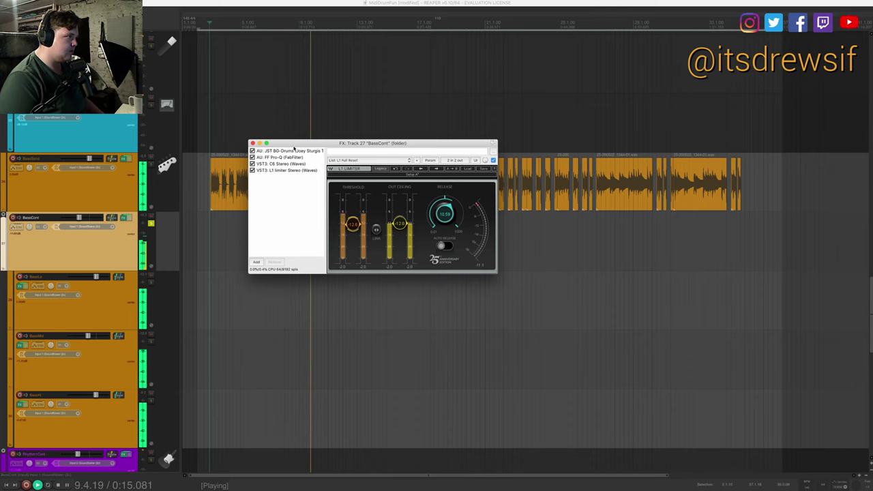
pyautogui.click(276, 151)
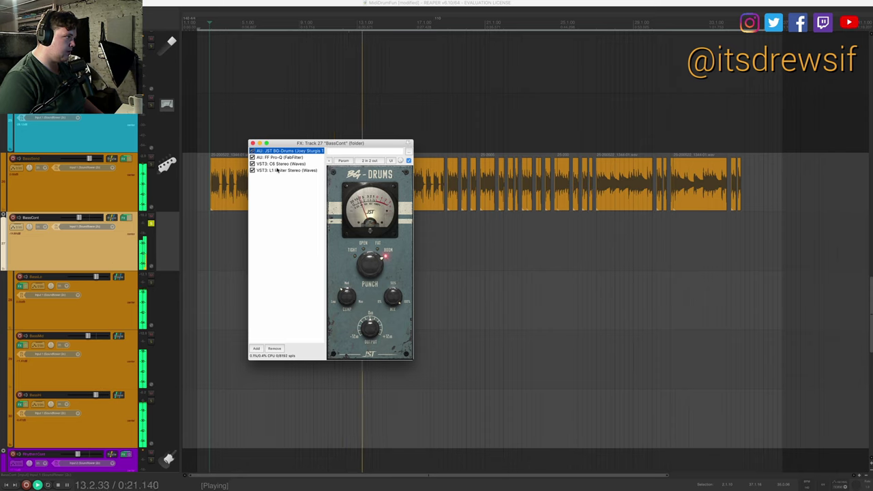
pyautogui.click(276, 171)
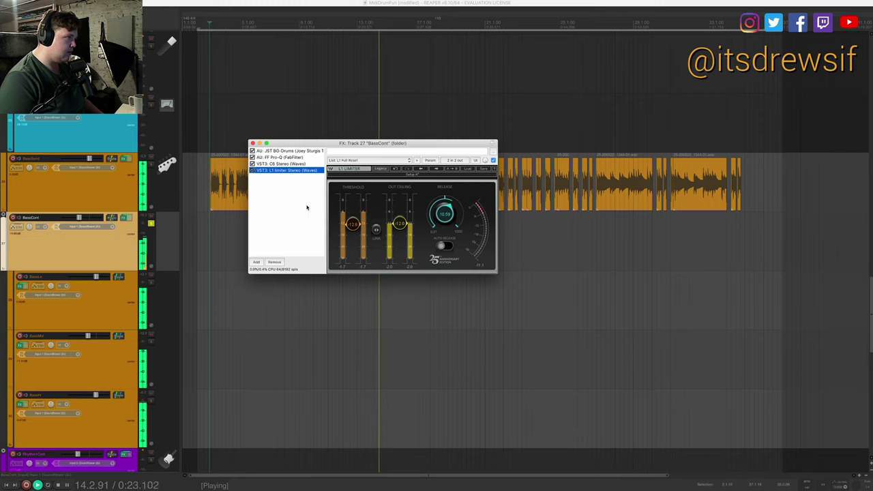
pyautogui.click(307, 208)
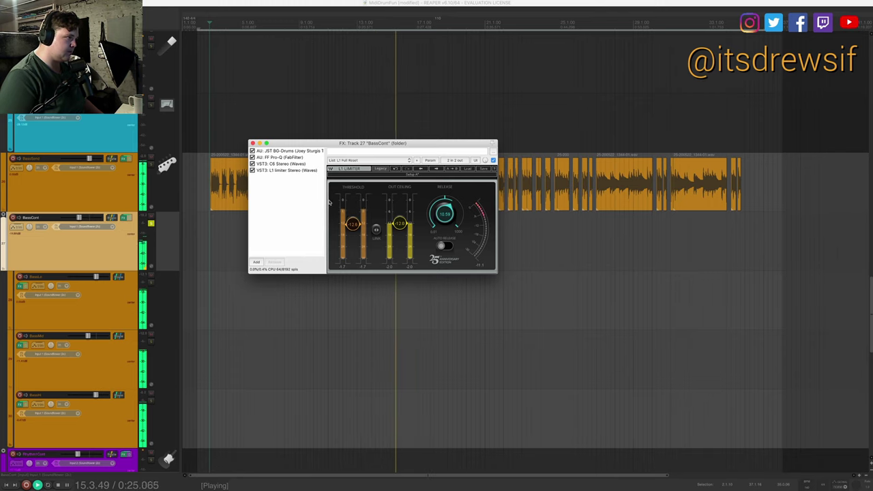
# - Add FabFilter Pro-C after the L1 limiter on the BassCont chain
pyautogui.rightClick(289, 188)
pyautogui.click(311, 192)
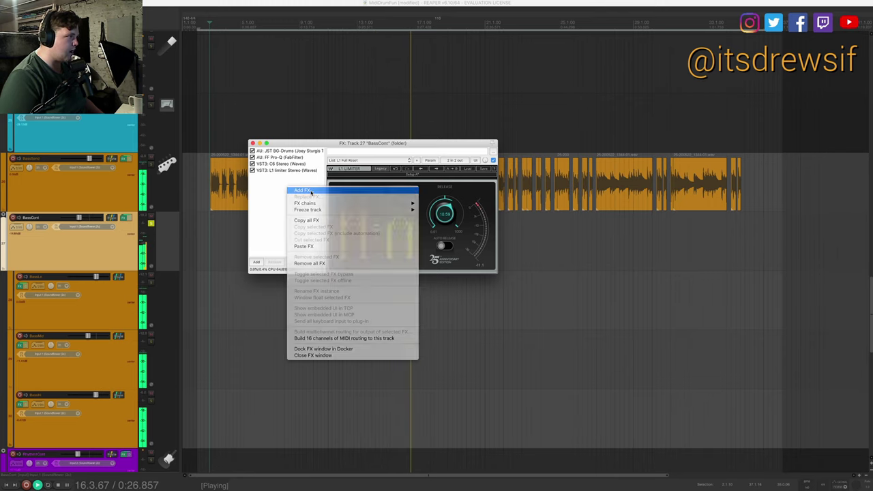
pyautogui.write('proq')
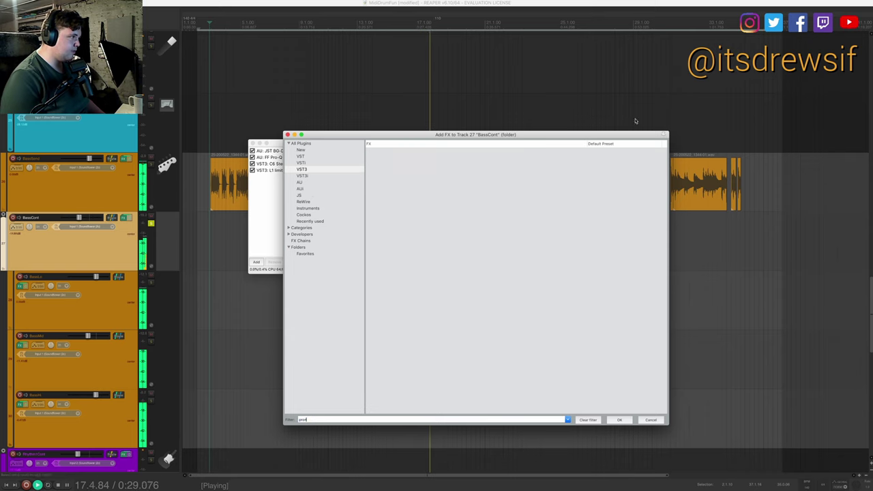
pyautogui.click(301, 182)
pyautogui.press('Return')
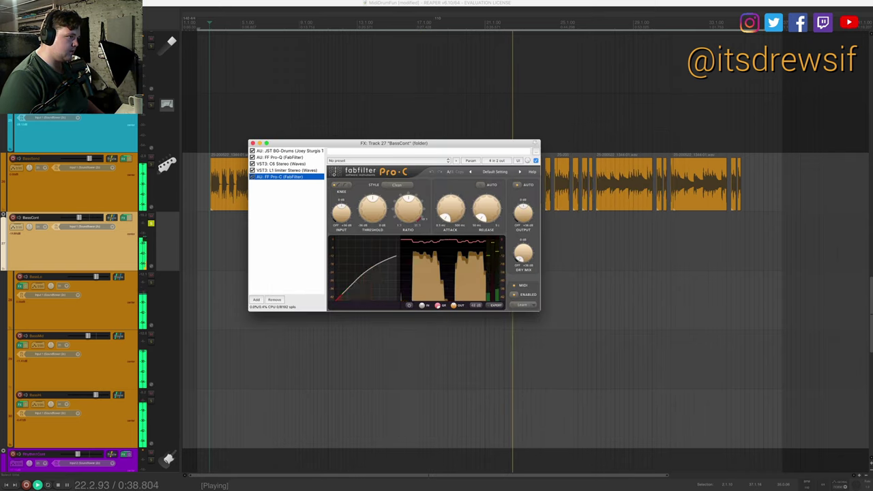
# - Show Pro-C's expert side-chain settings, set threshold near -18 dB, and close the FX window
pyautogui.click(496, 305)
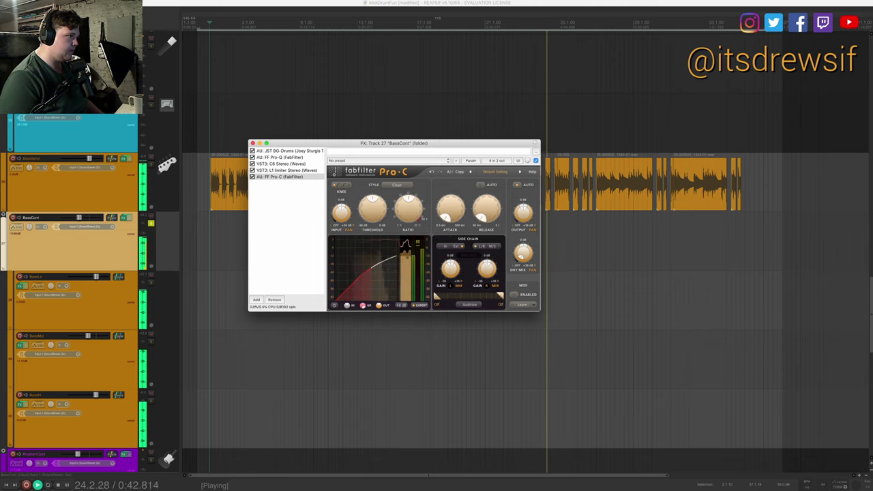
pyautogui.moveTo(372, 210)
pyautogui.moveTo(369, 201); pyautogui.dragTo(372, 200)
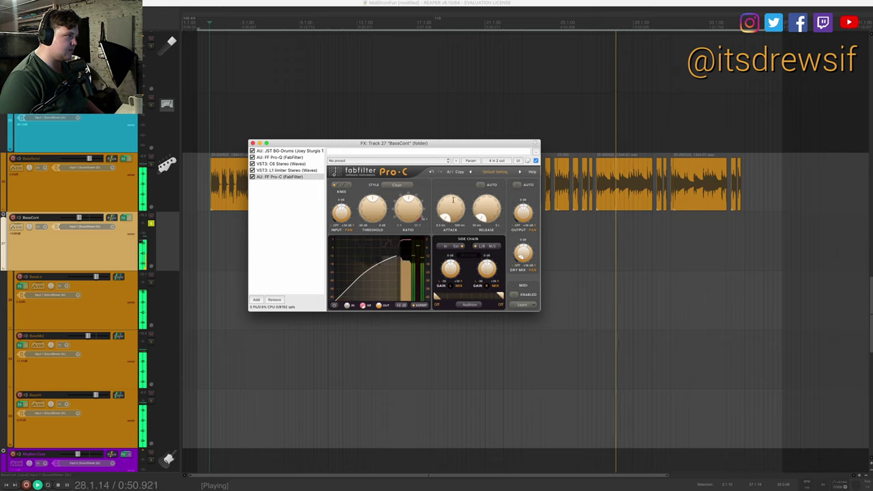
pyautogui.click(291, 220)
pyautogui.press('Escape')
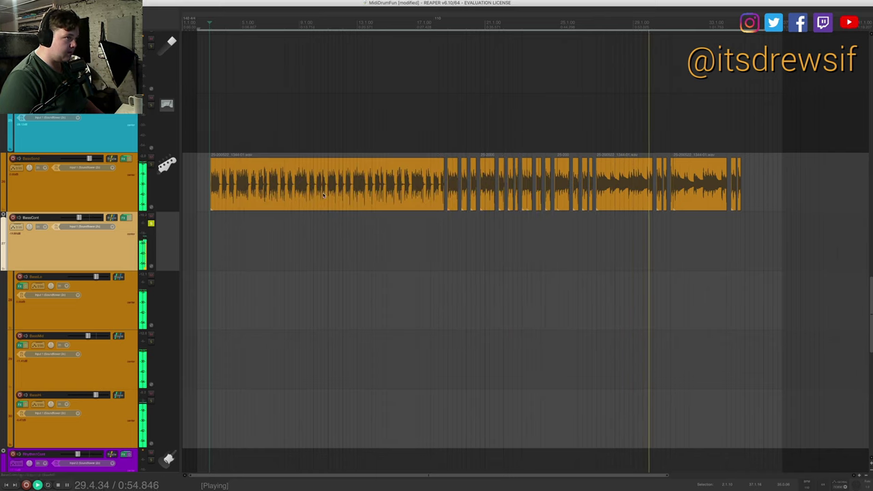
# - Lower the BassCont bus fader to about -13.3 dB during playback
pyautogui.press('space')
pyautogui.press('space')
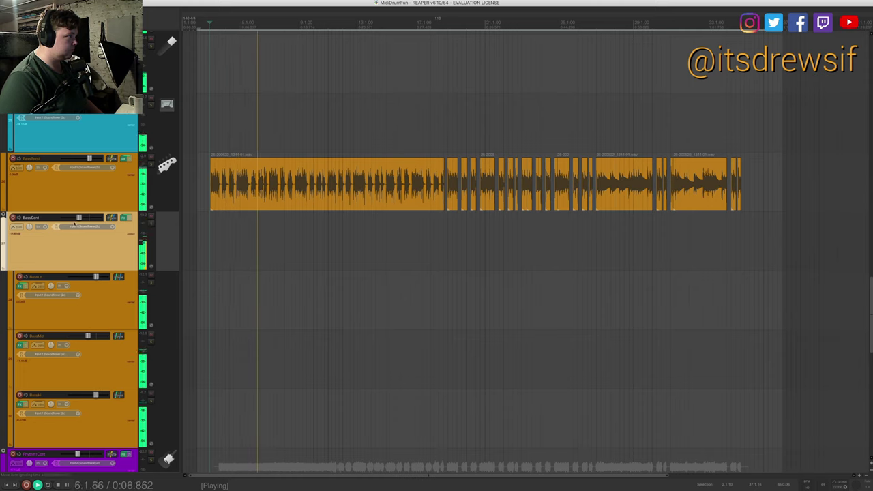
pyautogui.moveTo(79, 218); pyautogui.dragTo(80, 218)
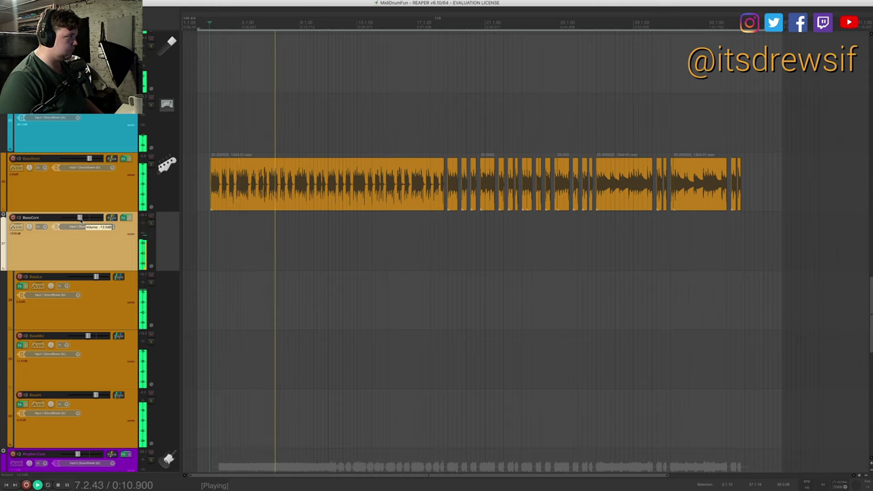